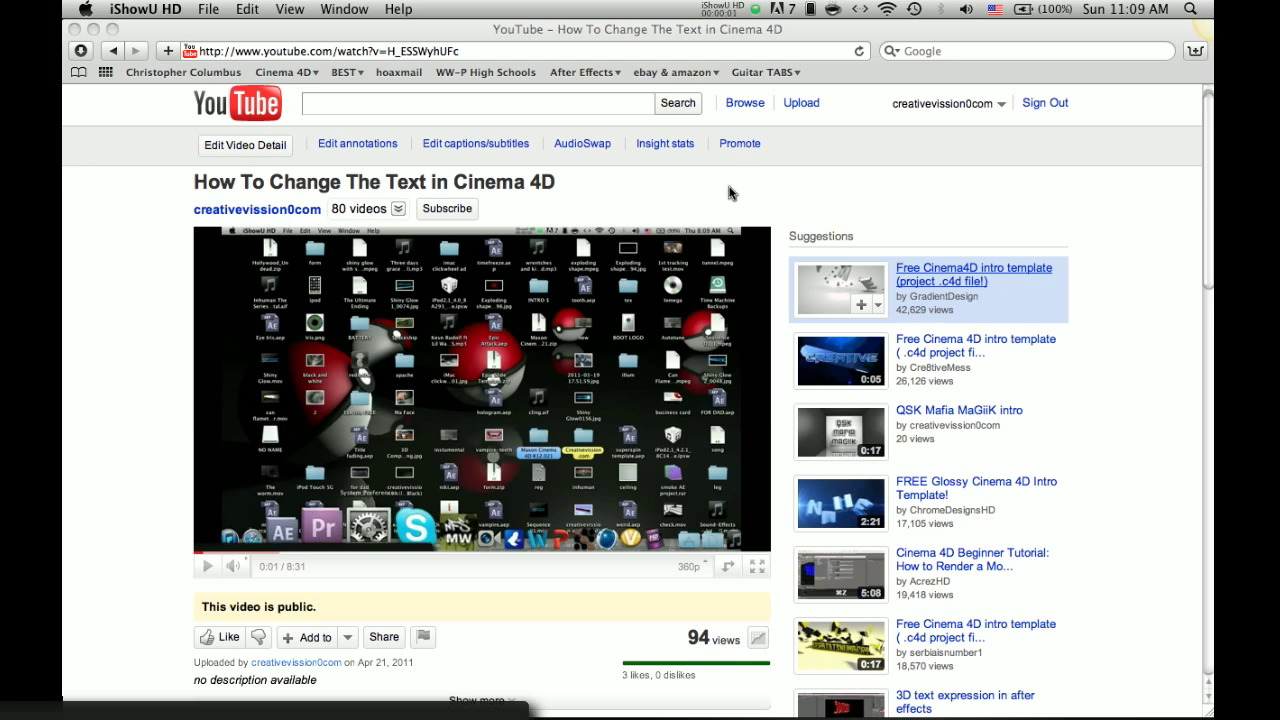
Bring Cinema 4D forward and open Shiny Glow.c4d from Recent Files.
scroll(166, 349, "down", 8)
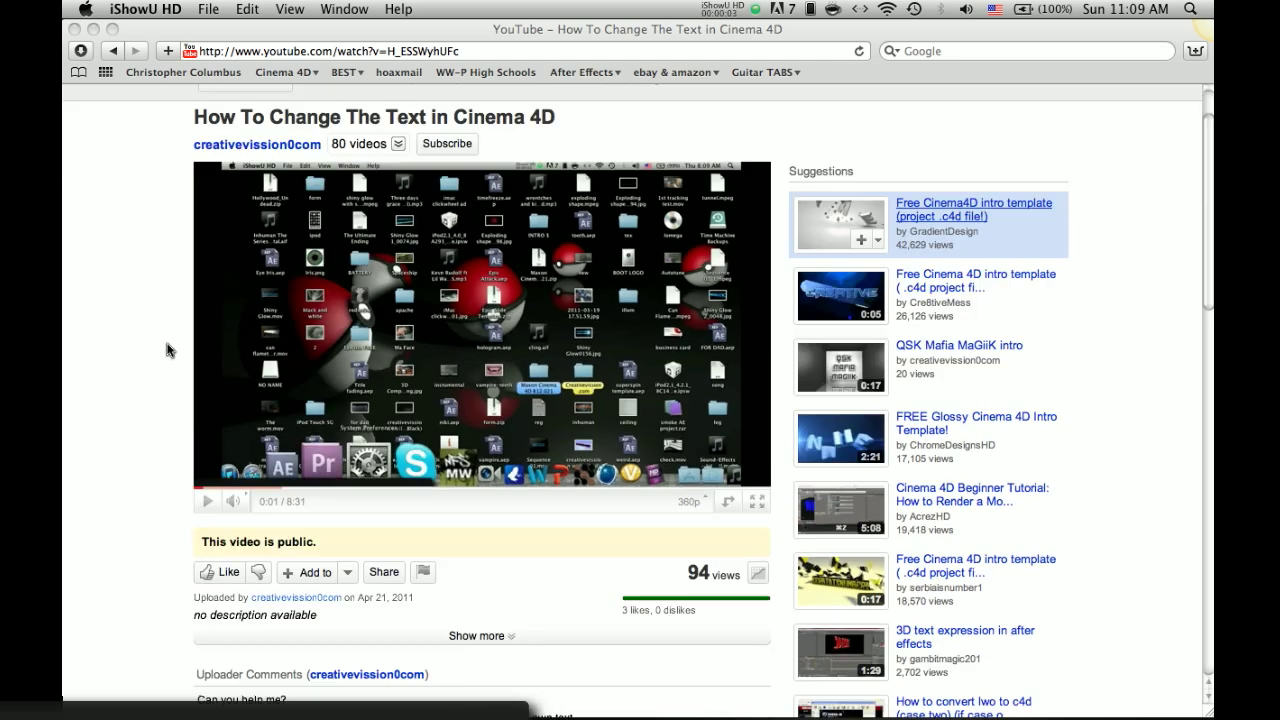
scroll(154, 441, "down", 7)
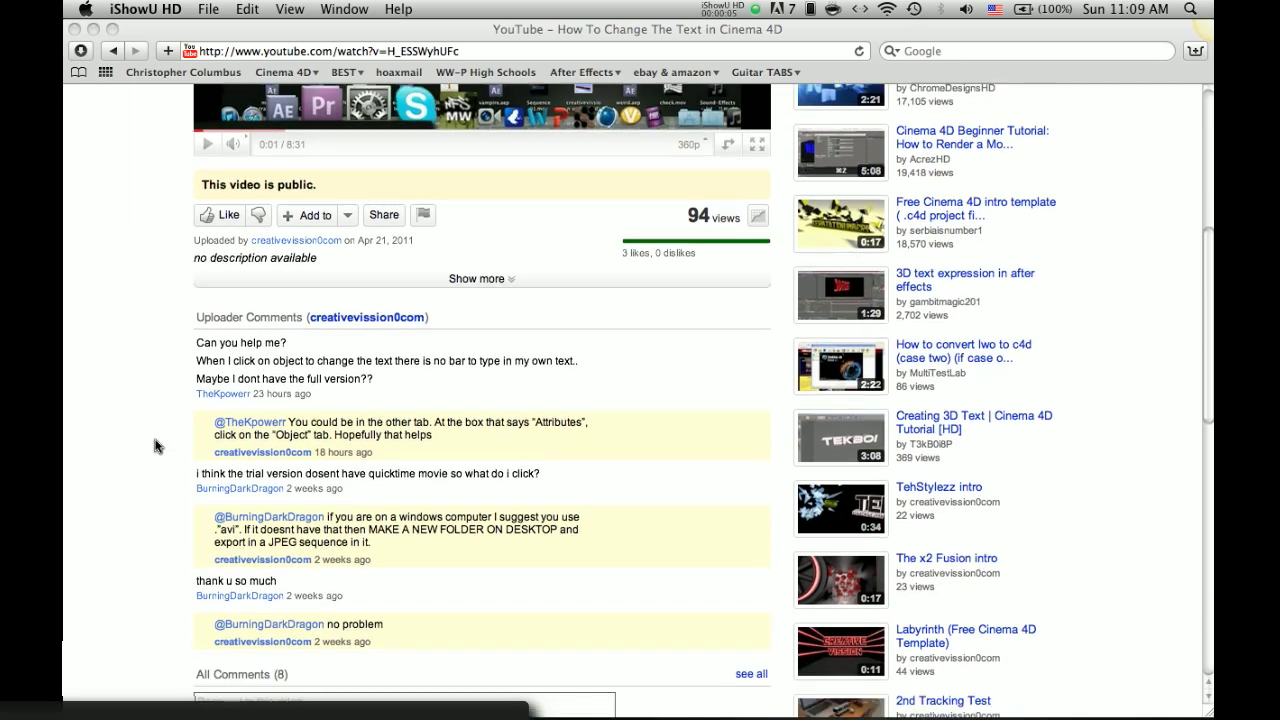
scroll(155, 443, "up", 15)
mouse_move(686, 705)
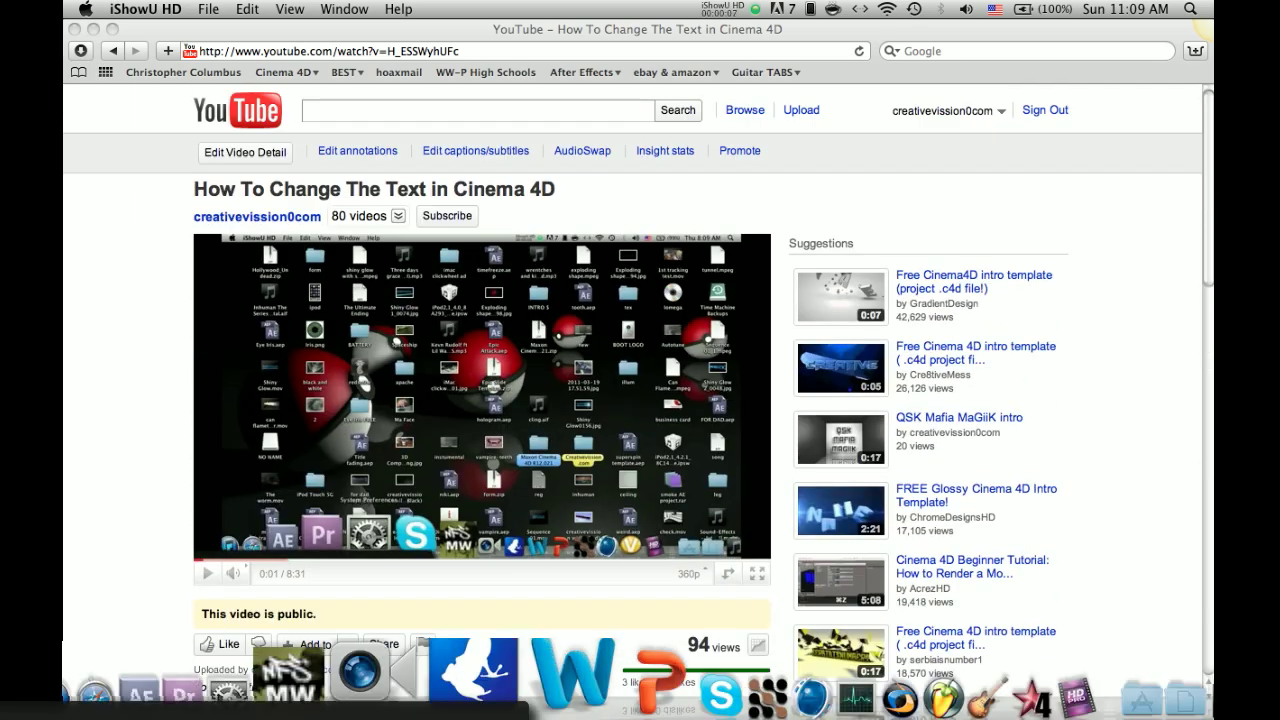
left_click(688, 667)
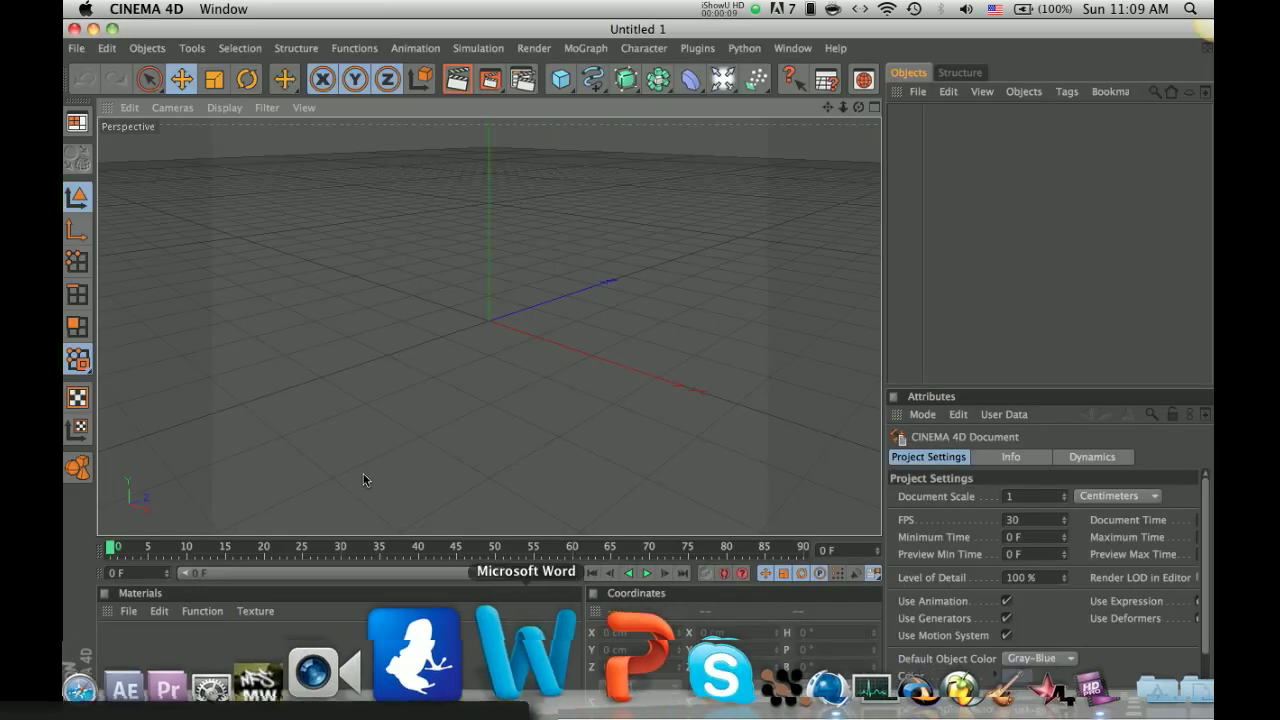
left_click(76, 48)
mouse_move(110, 307)
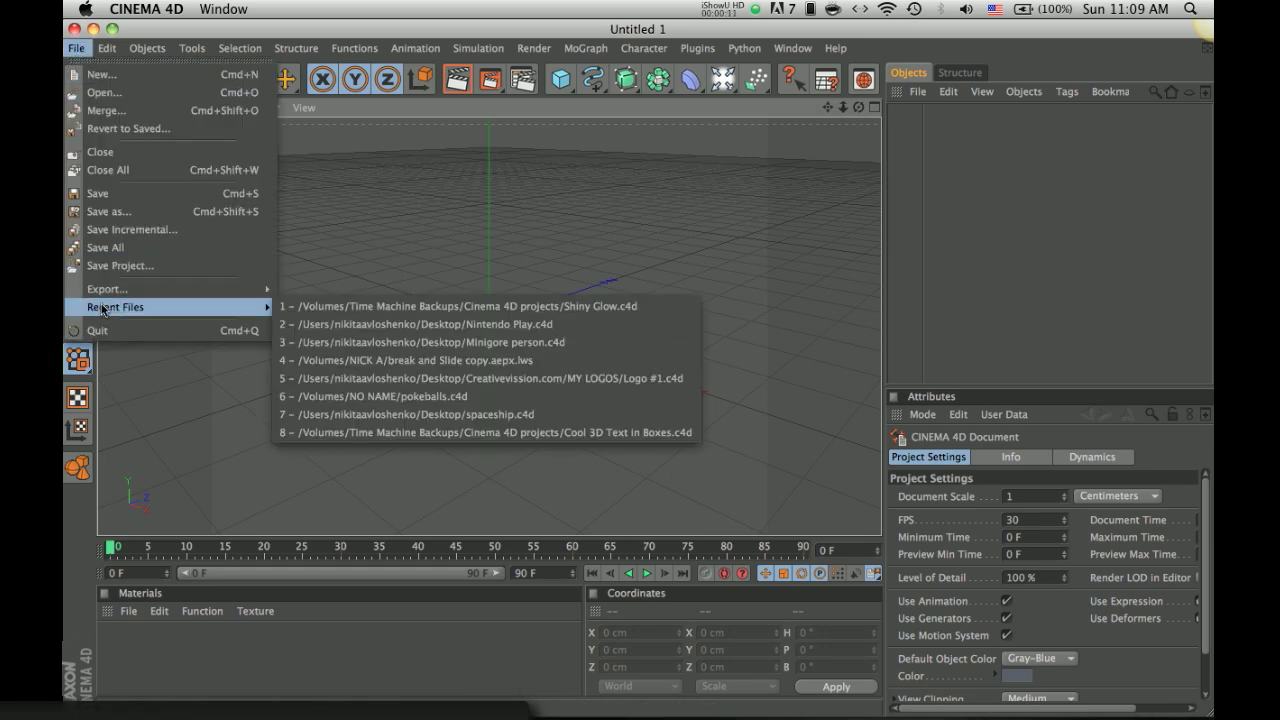
left_click(350, 306)
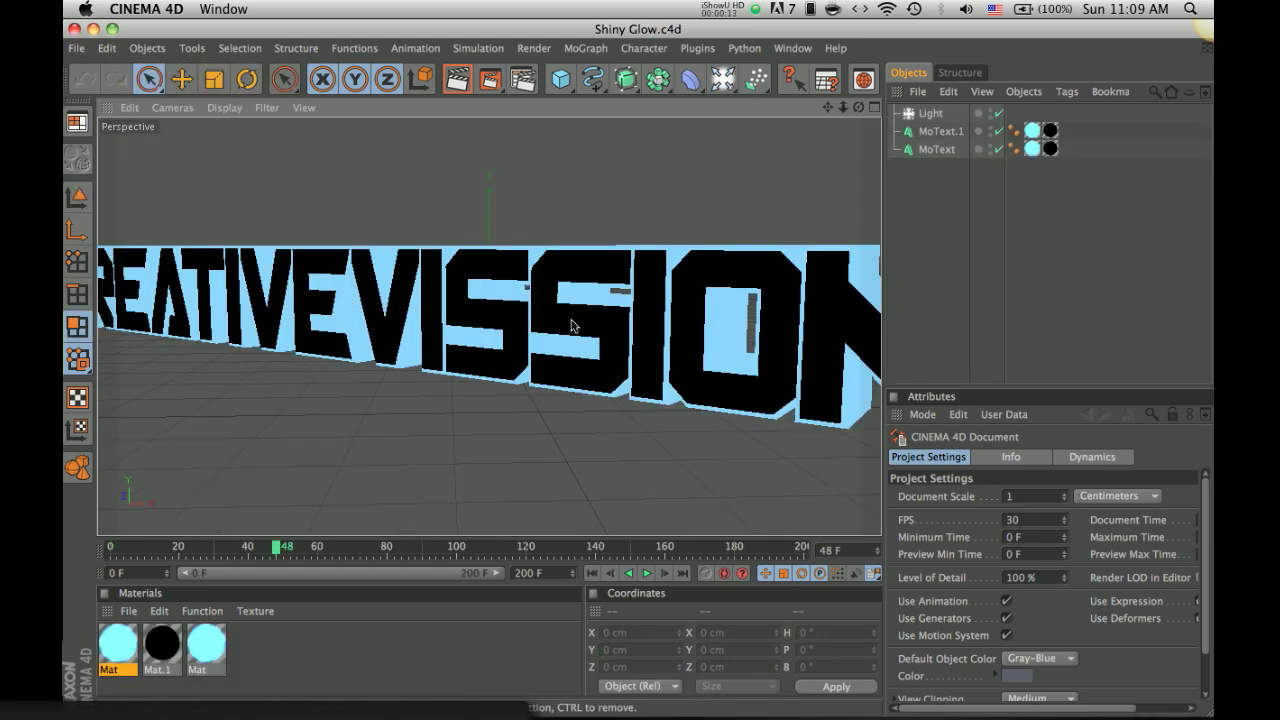
Move the timeline to frame 82 and render a preview of the glowing text.
left_click_drag(276, 548, 393, 548)
left_click(522, 79)
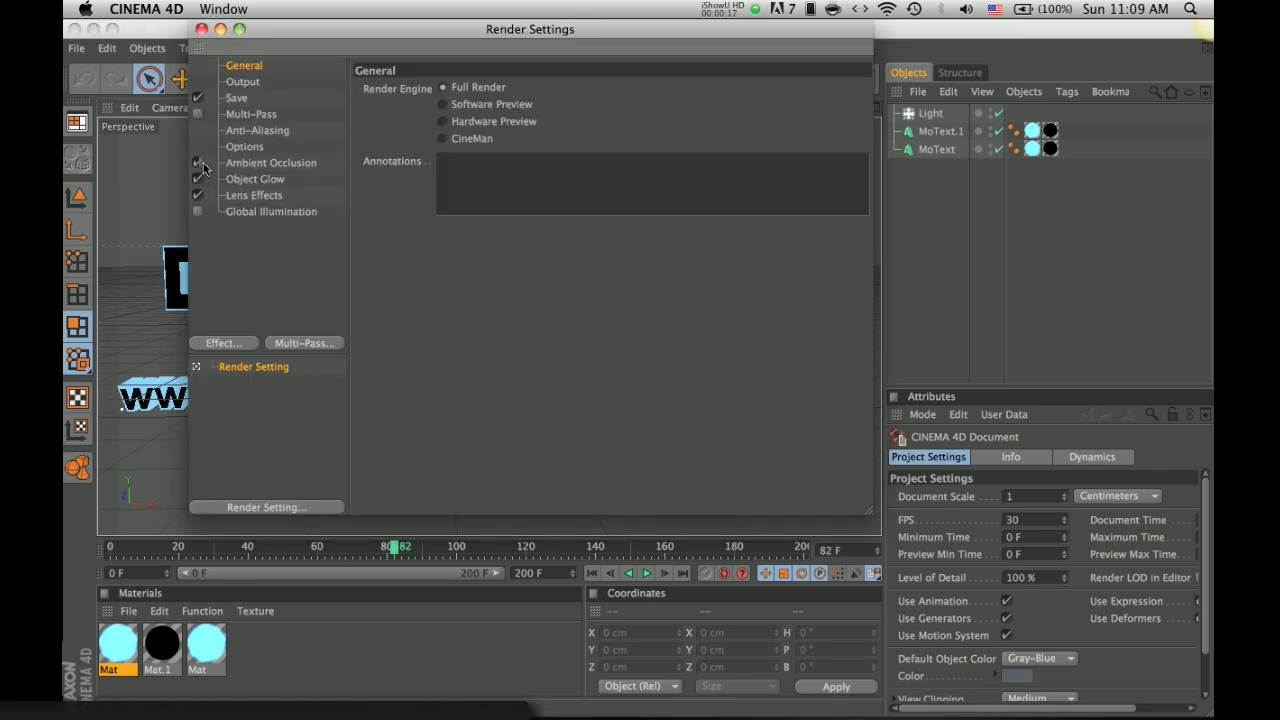
left_click(200, 29)
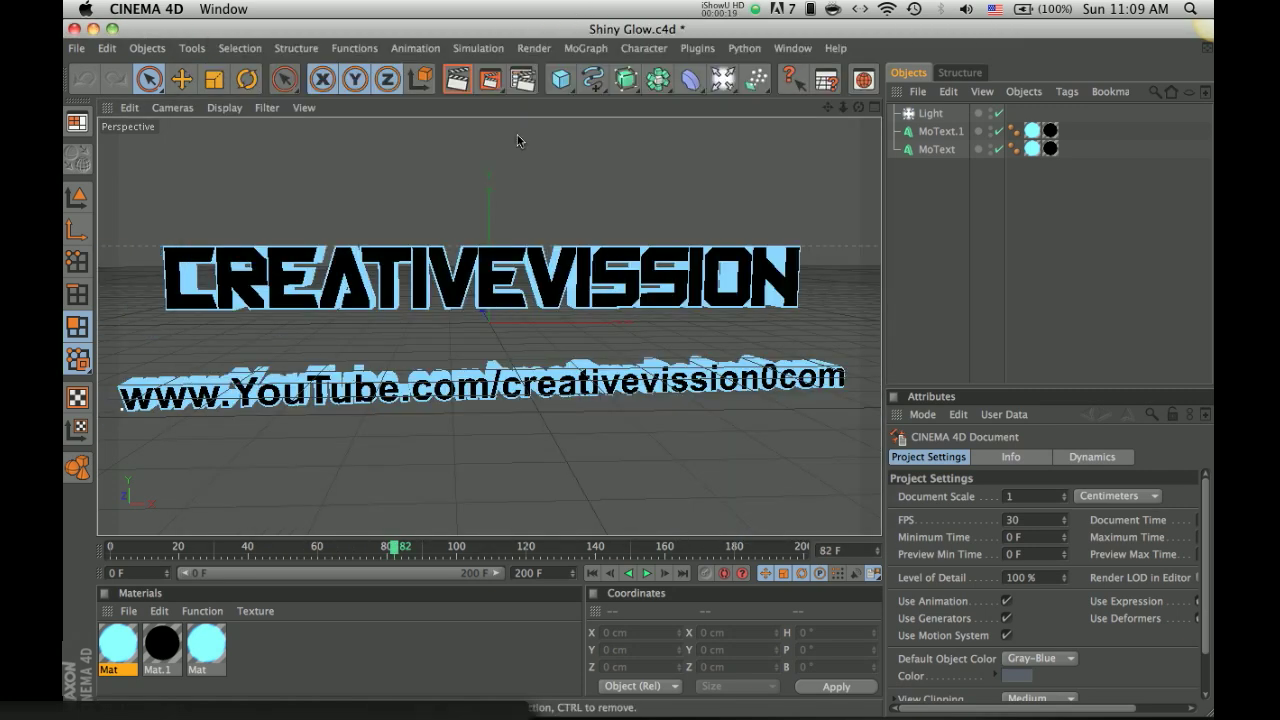
left_click(465, 85)
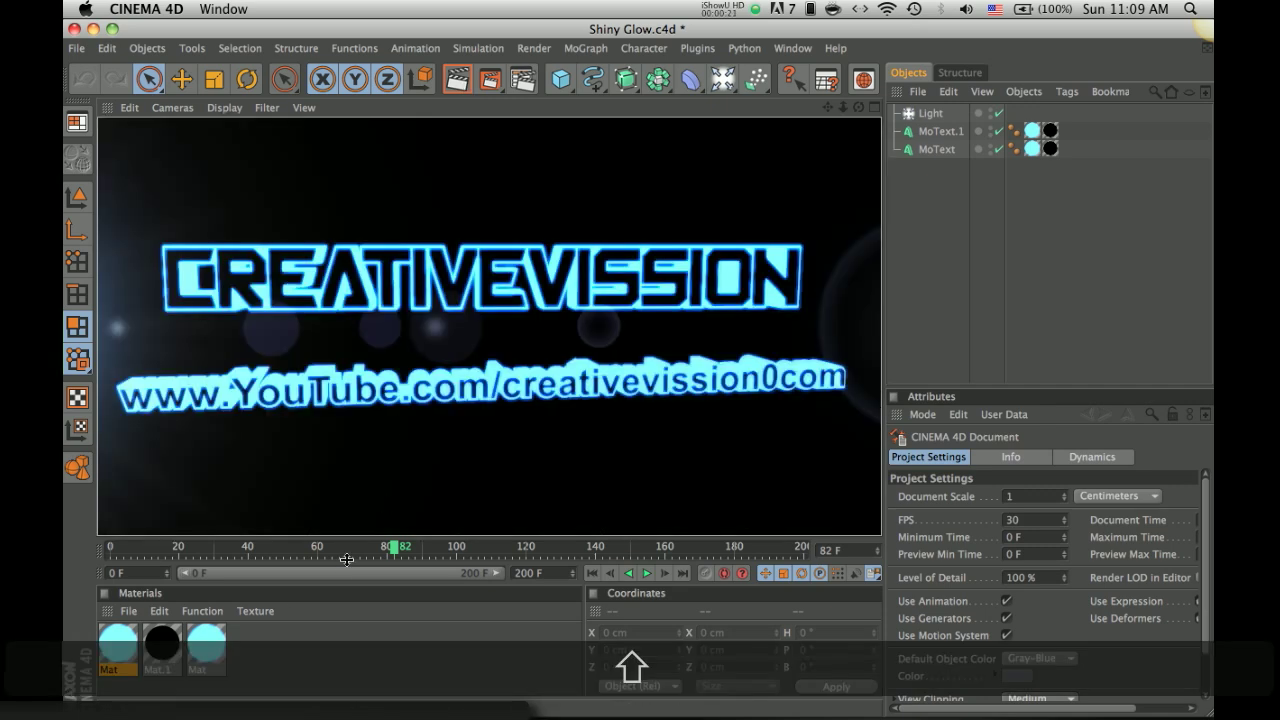
Replace the MoText title CREATIVEVISSION with 'BOB IS COOL'.
left_click(940, 149)
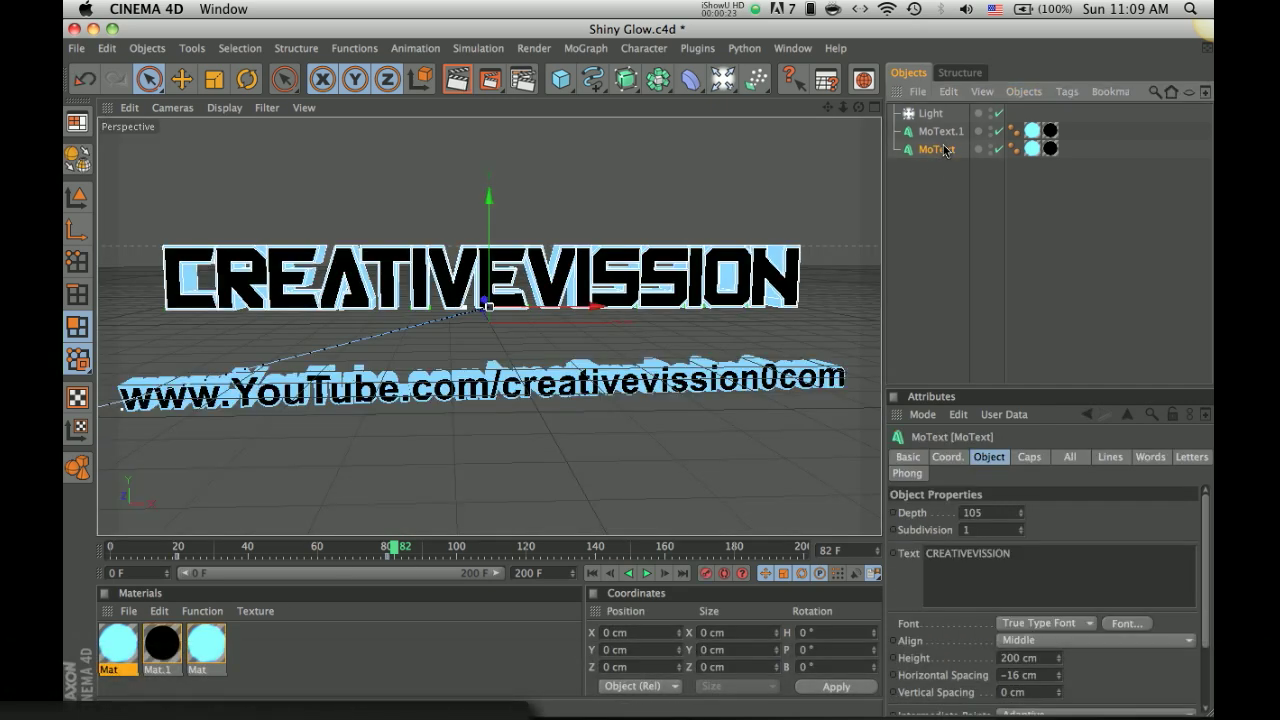
double_click(1063, 582)
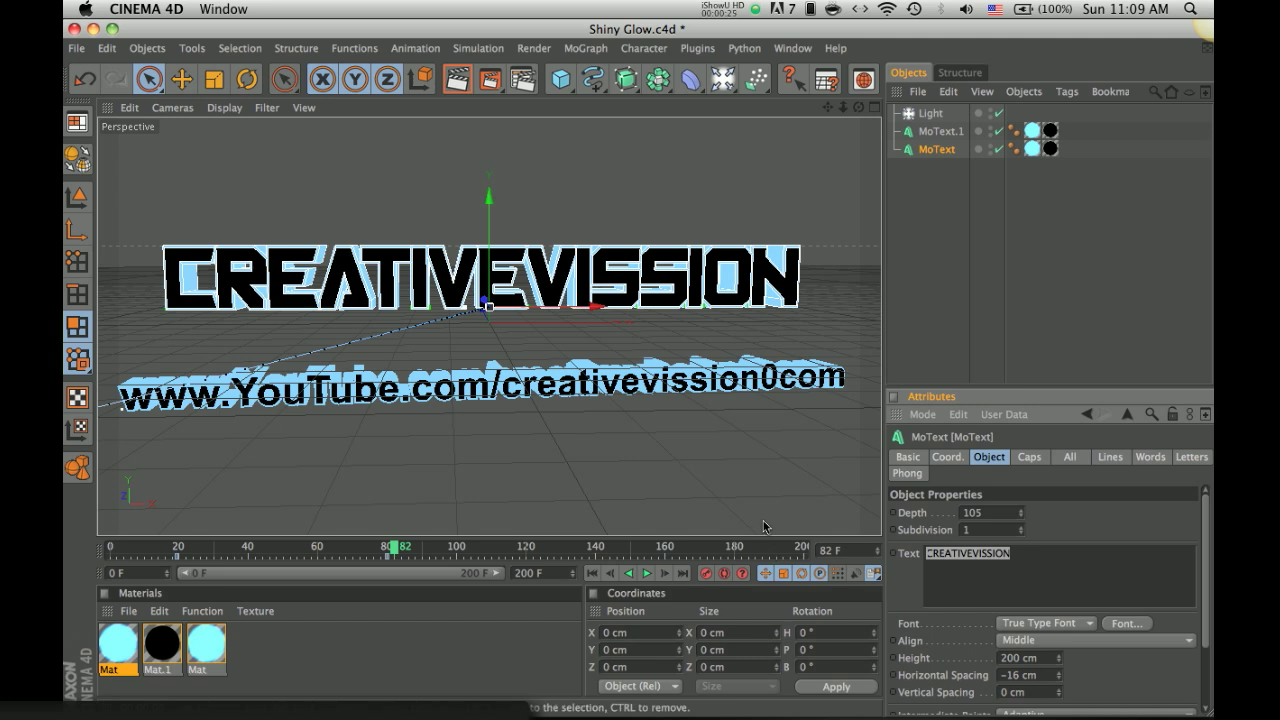
type("BOB IS COO")
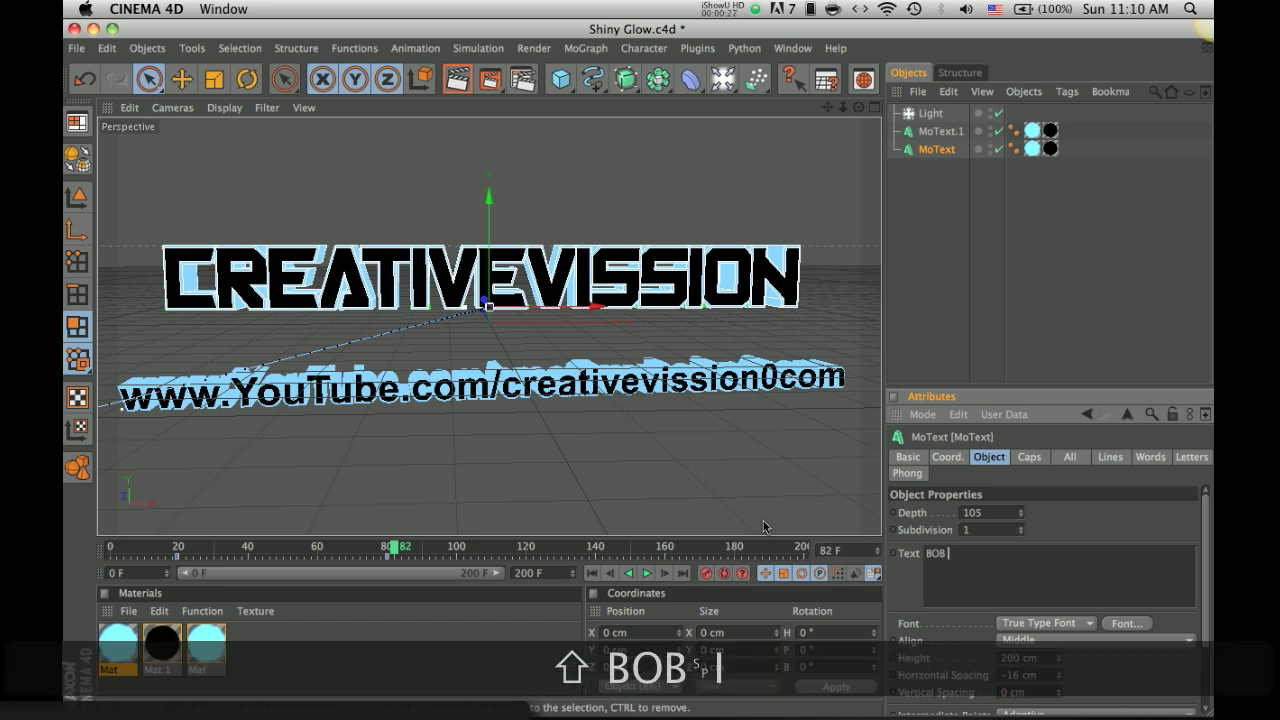
type("L")
key("Return")
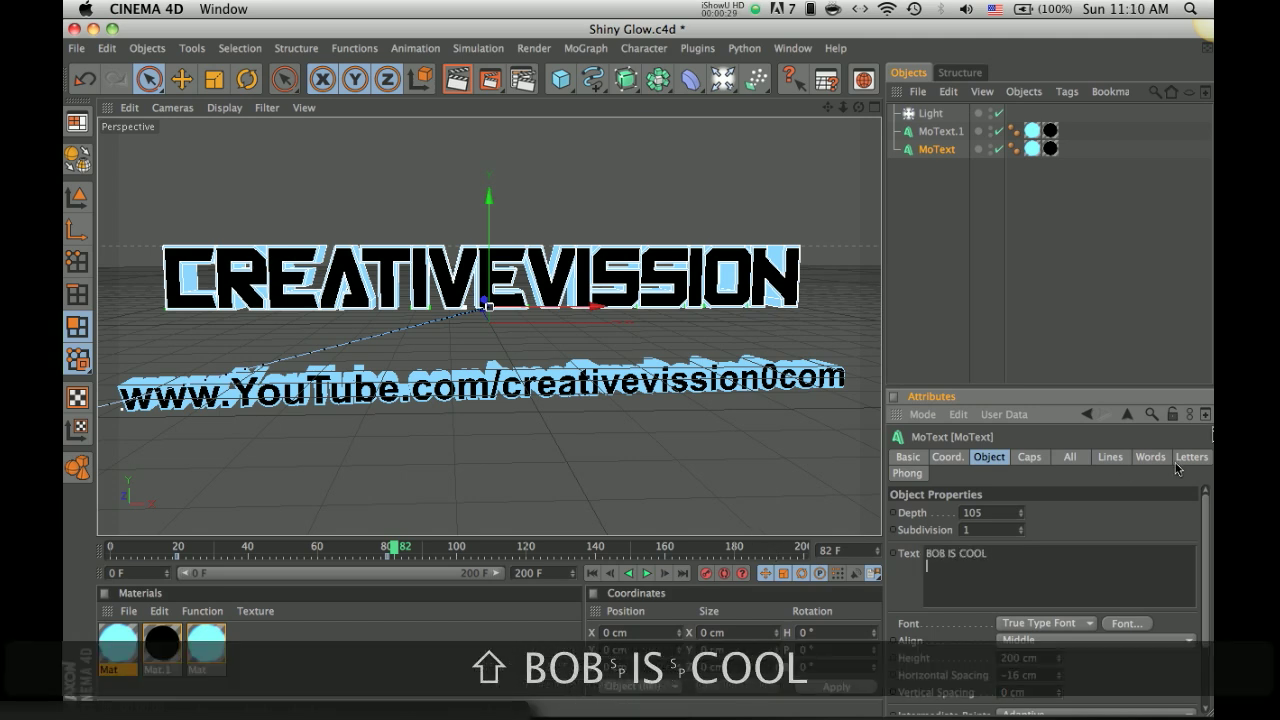
Render test previews of the glowing title at an earlier frame, then move ahead to frame 87.
left_click(470, 80)
left_click_drag(390, 540, 276, 548)
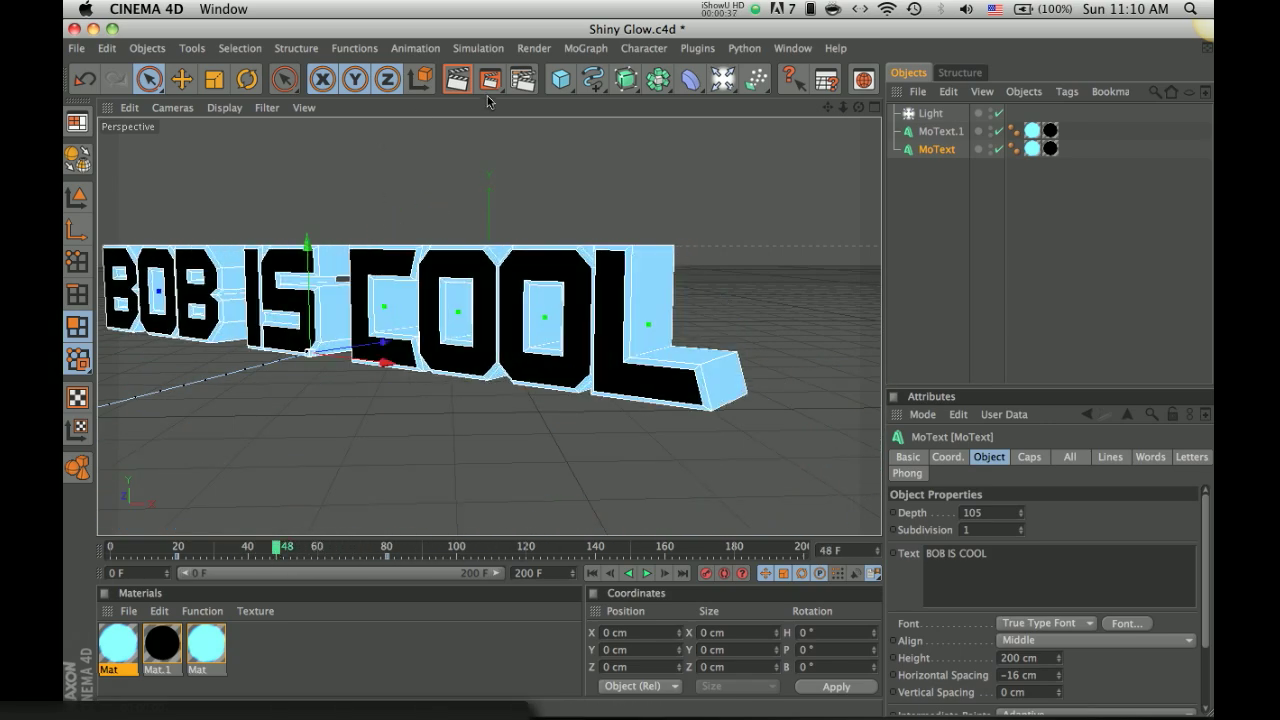
left_click(458, 78)
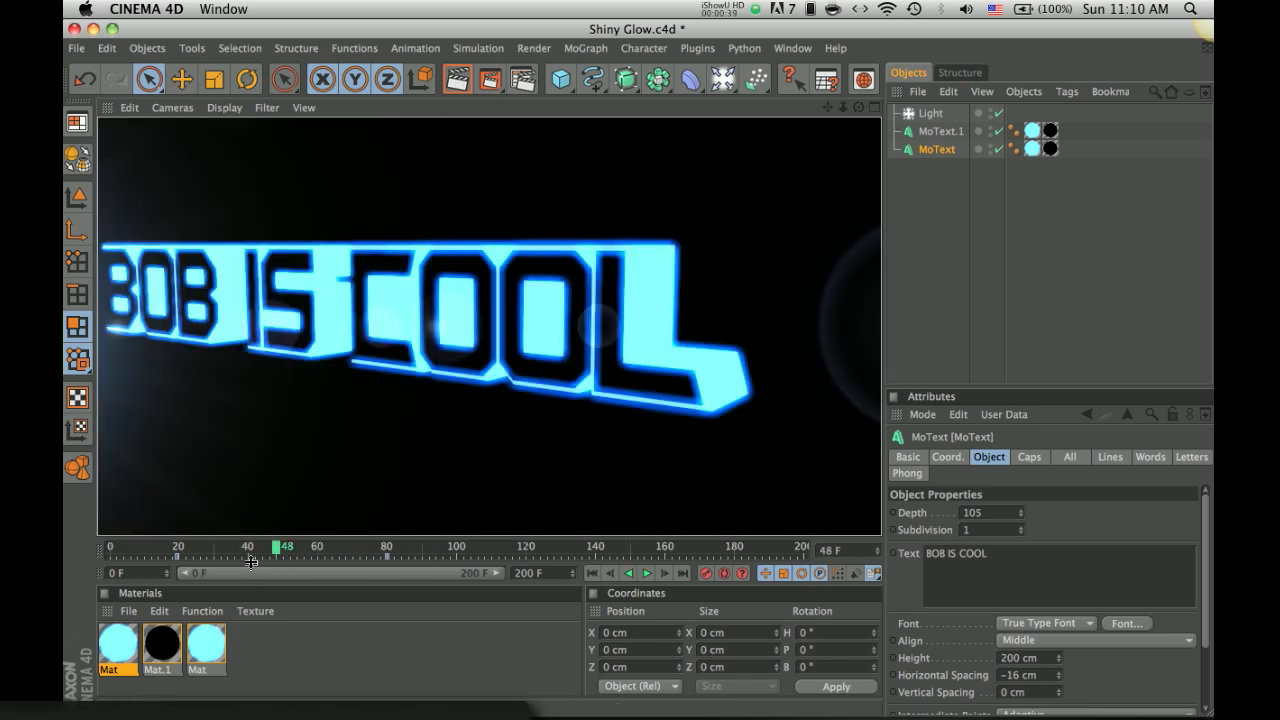
left_click_drag(274, 548, 410, 548)
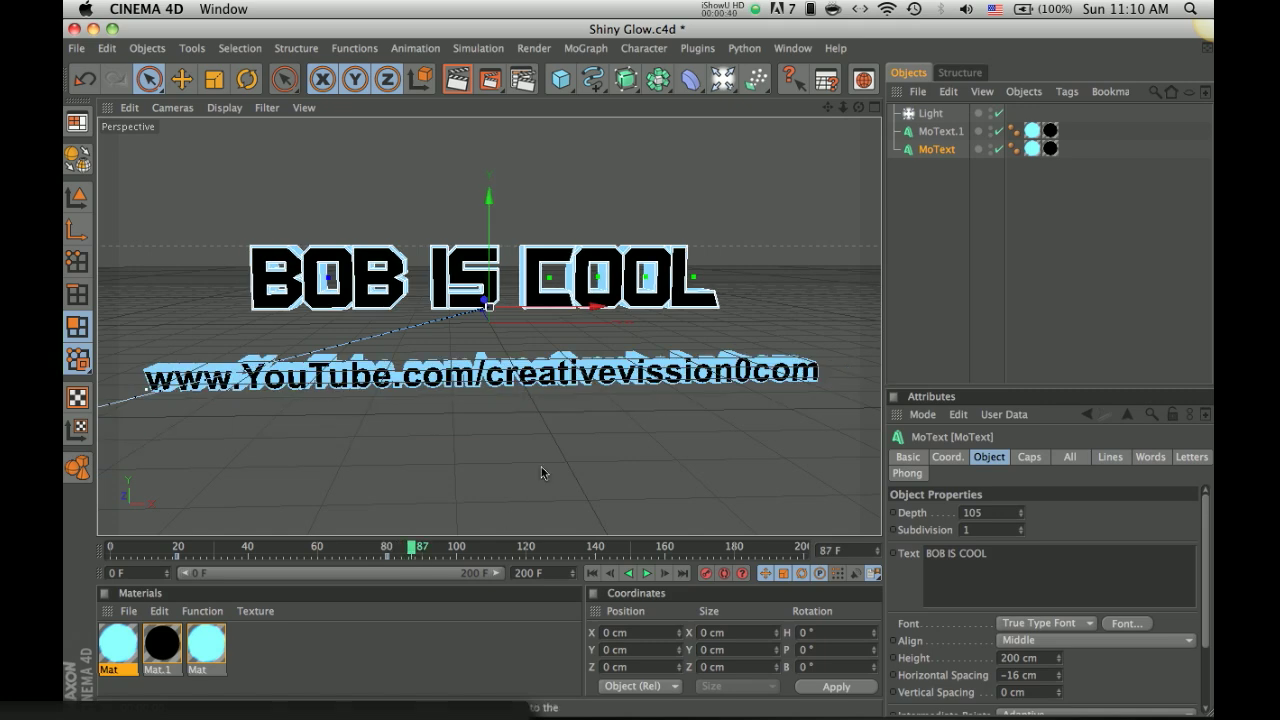
left_click(935, 131)
left_click(1122, 545)
key("BackSpace")
key("BackSpace")
key("BackSpace")
key("BackSpace")
key("BackSpace")
key("BackSpace")
key("BackSpace")
key("BackSpace")
key("BackSpace")
key("BackSpace")
key("BackSpace")
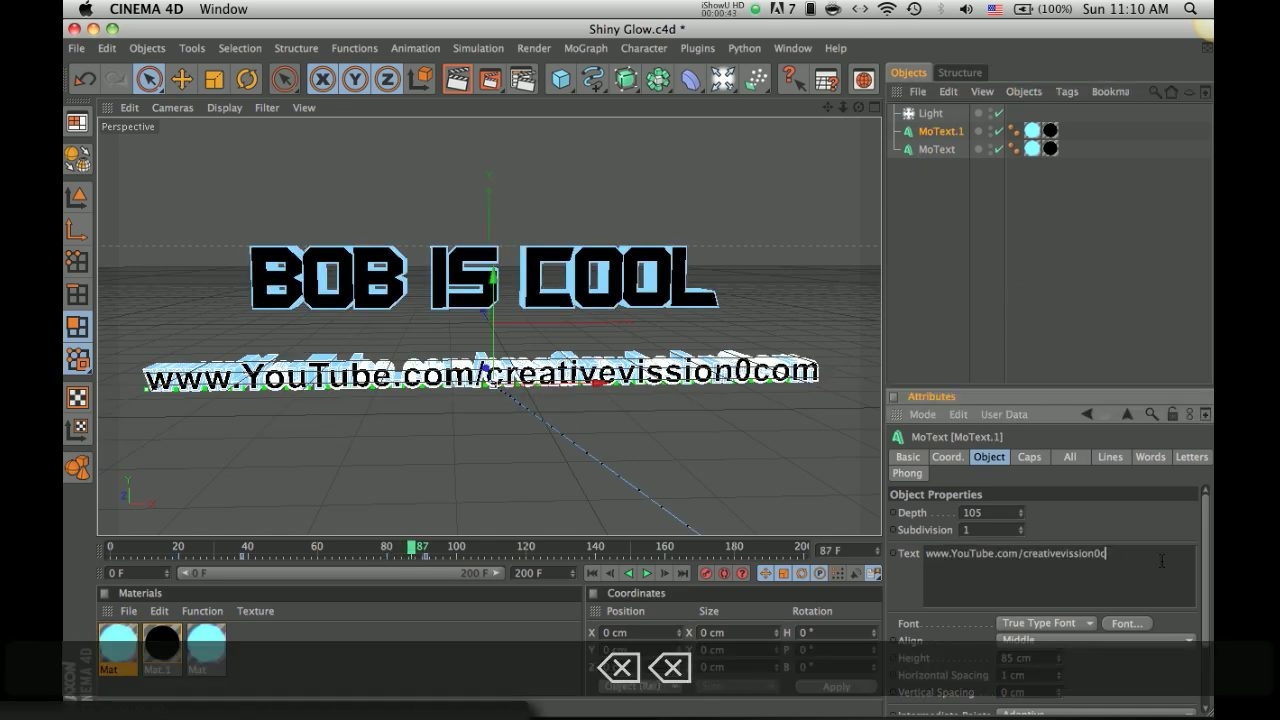
key("BackSpace")
key("BackSpace")
key("BackSpace")
key("BackSpace")
key("BackSpace")
key("BackSpace")
key("BackSpace")
key("BackSpace")
key("BackSpace")
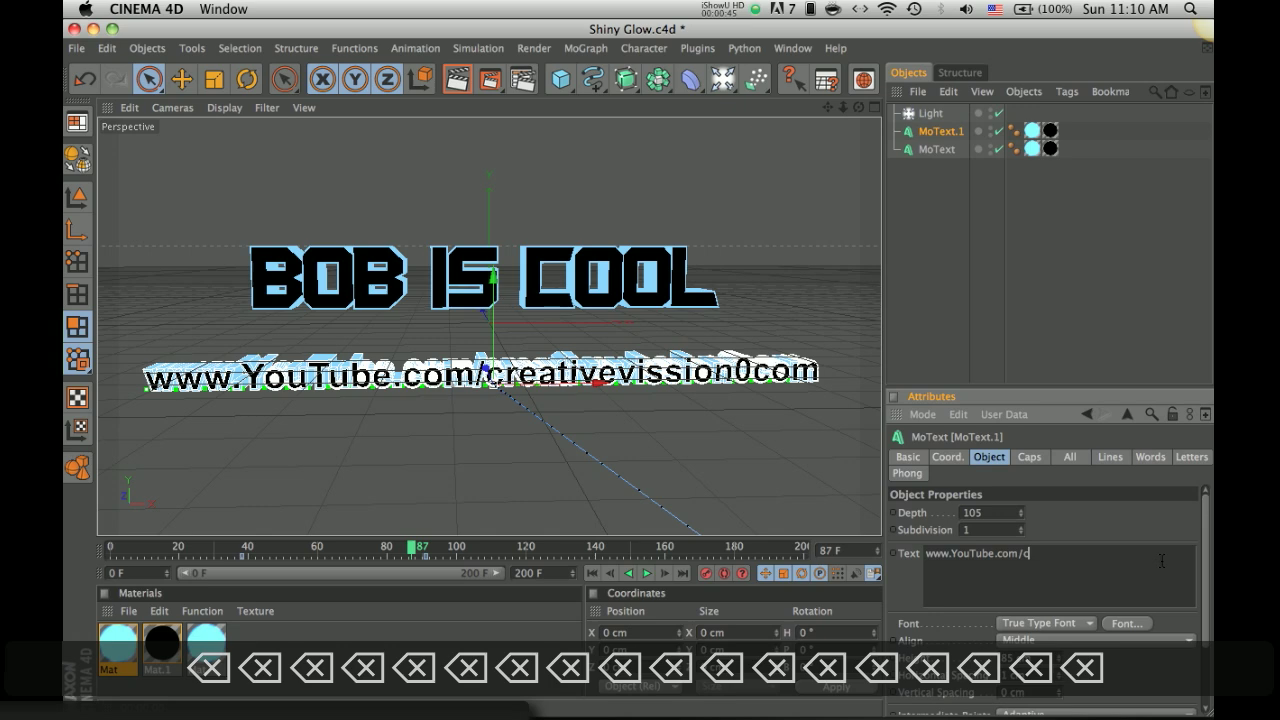
type("bob")
key("BackSpace")
key("BackSpace")
key("BackSpace")
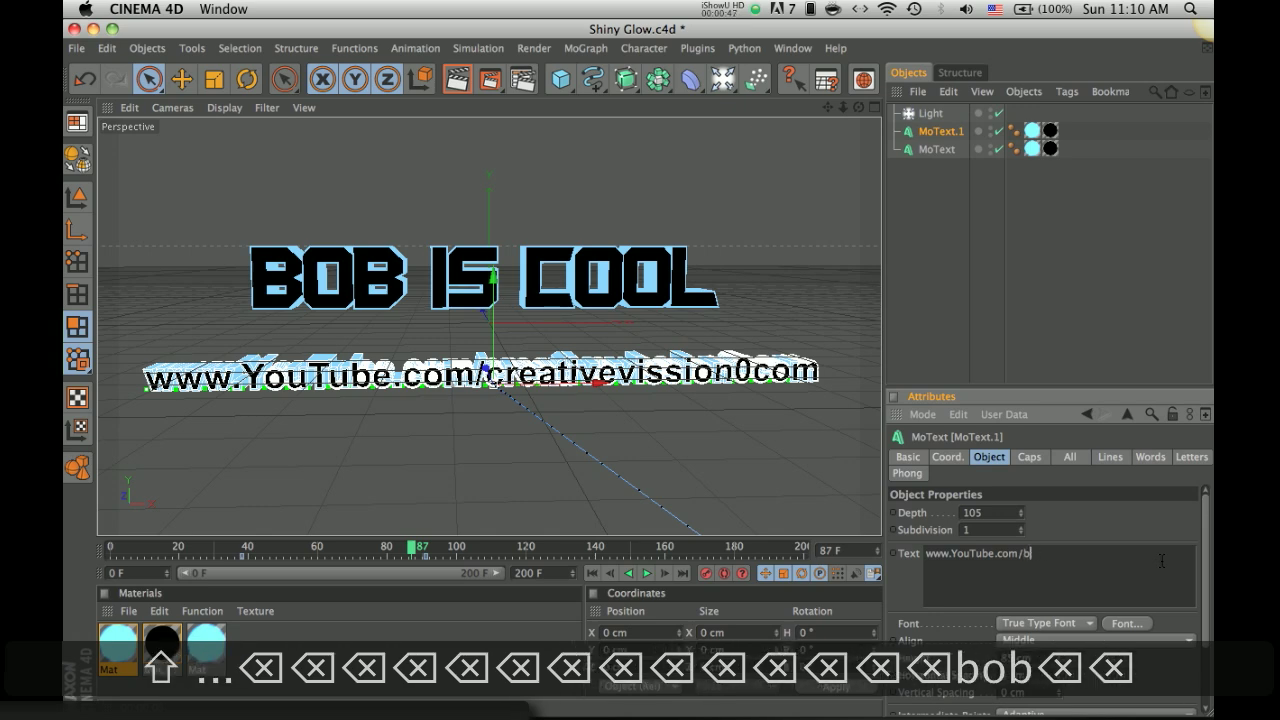
type("user/bib")
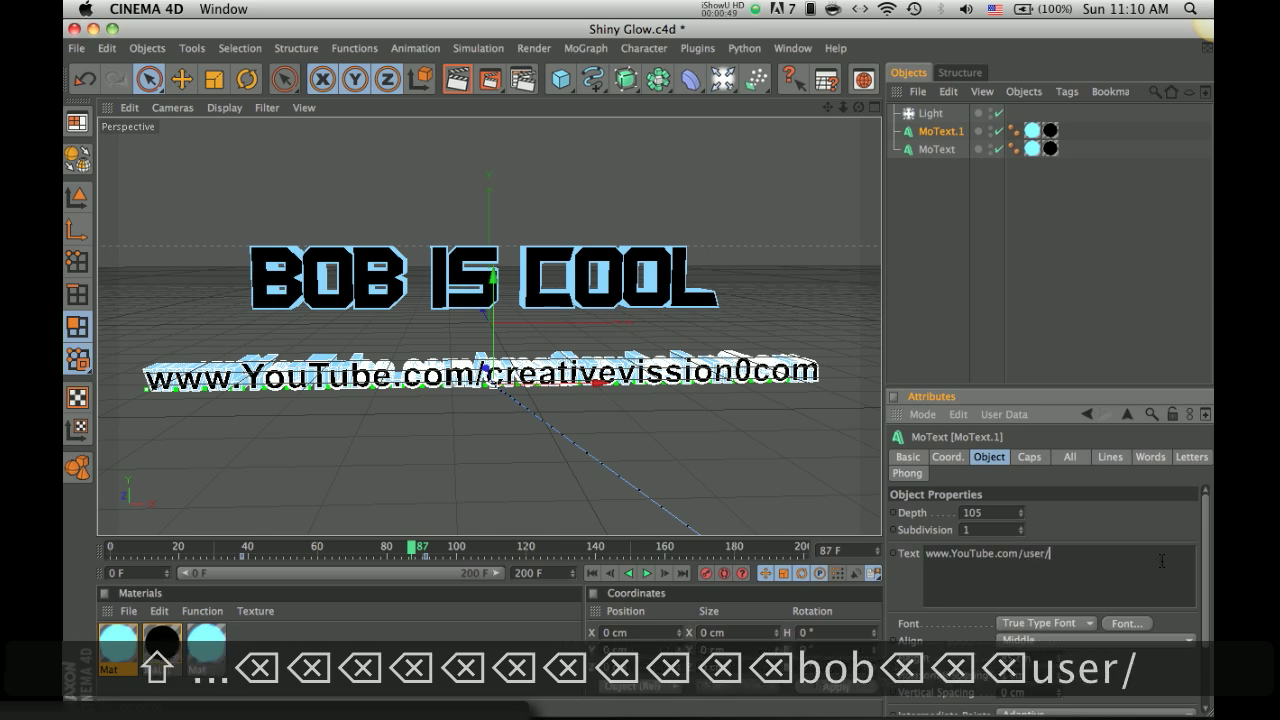
key("BackSpace")
key("BackSpace")
type("obiscool")
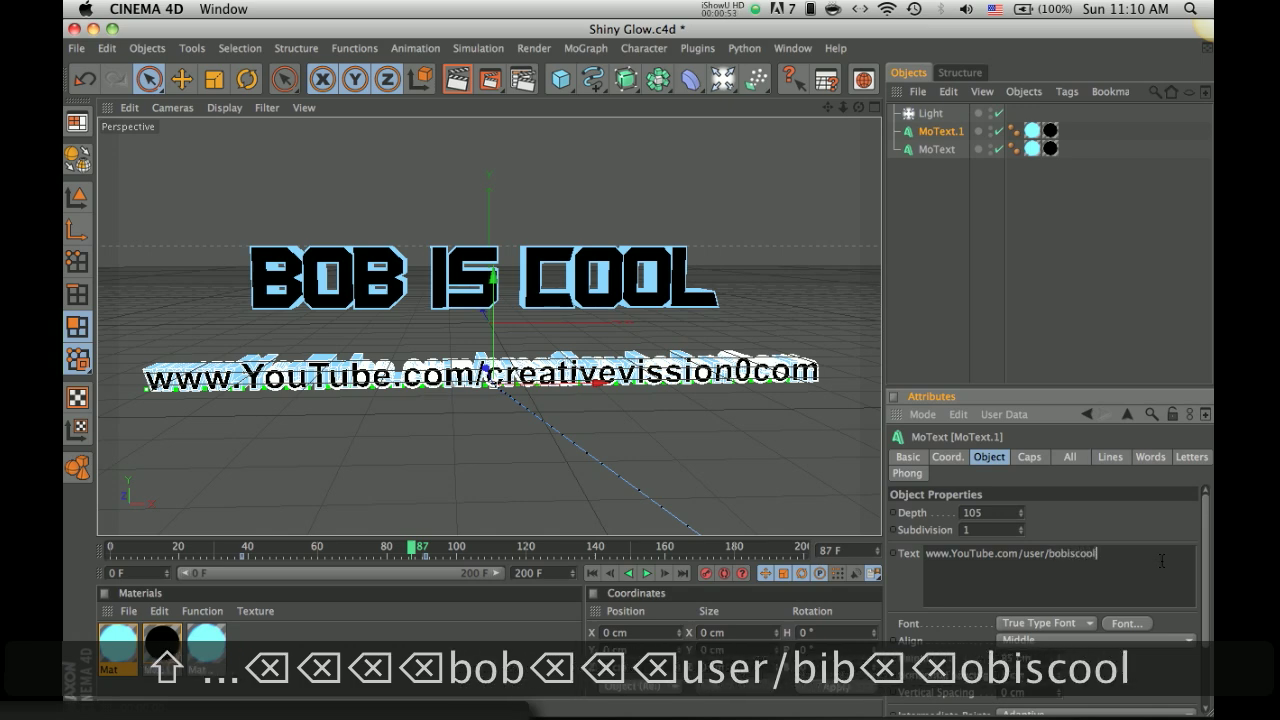
left_click(1113, 531)
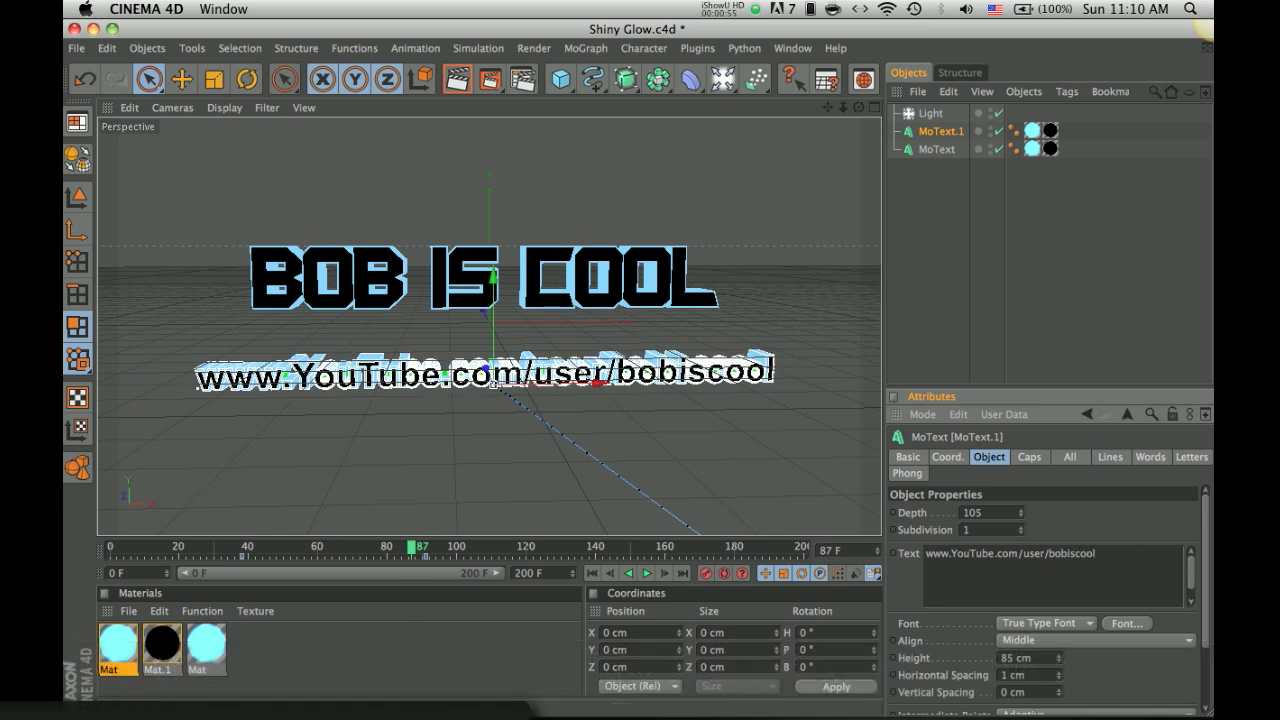
left_click(211, 643)
Search YouTube for 'bobiscool'.
left_click(441, 108)
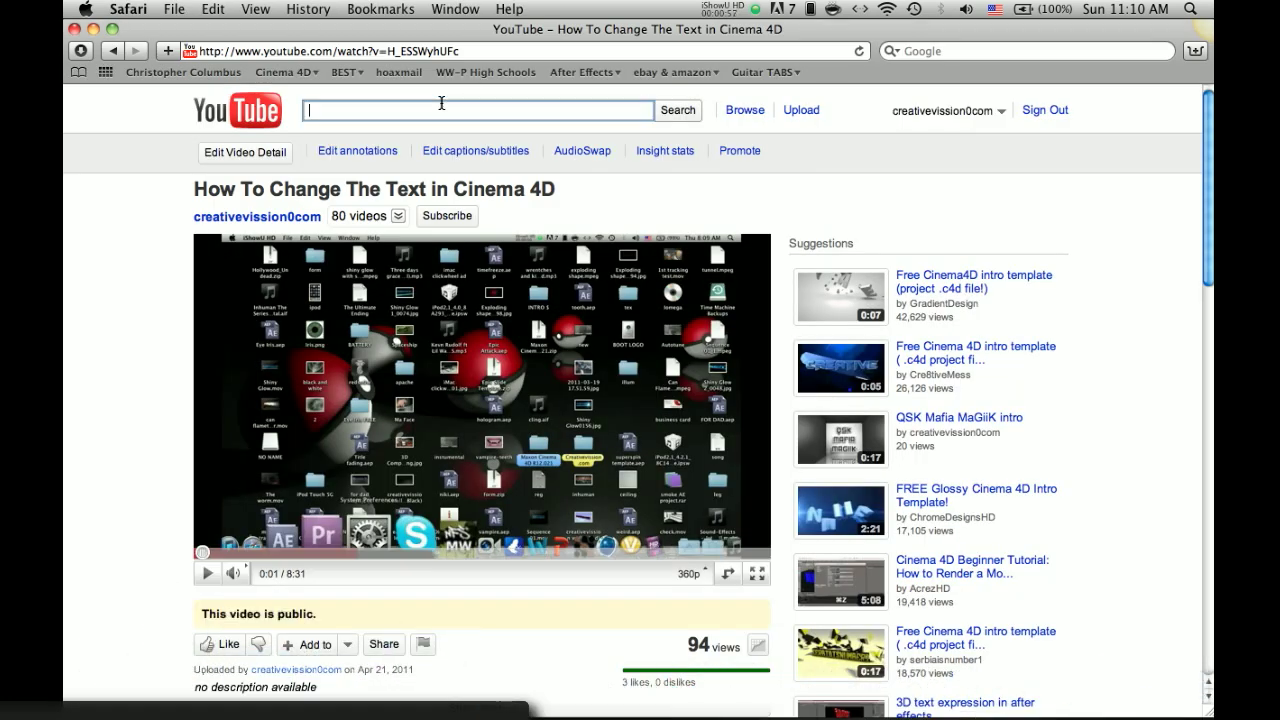
type("bob us")
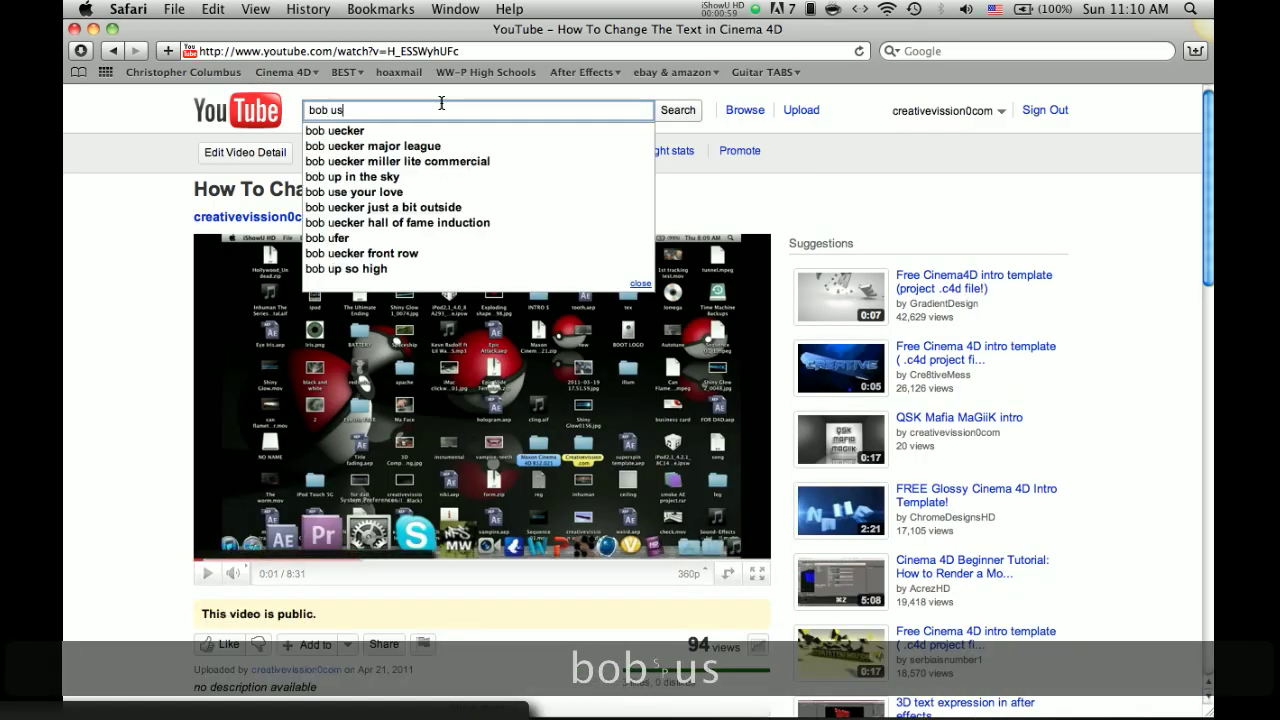
key("BackSpace")
key("BackSpace")
key("BackSpace")
type("iscool")
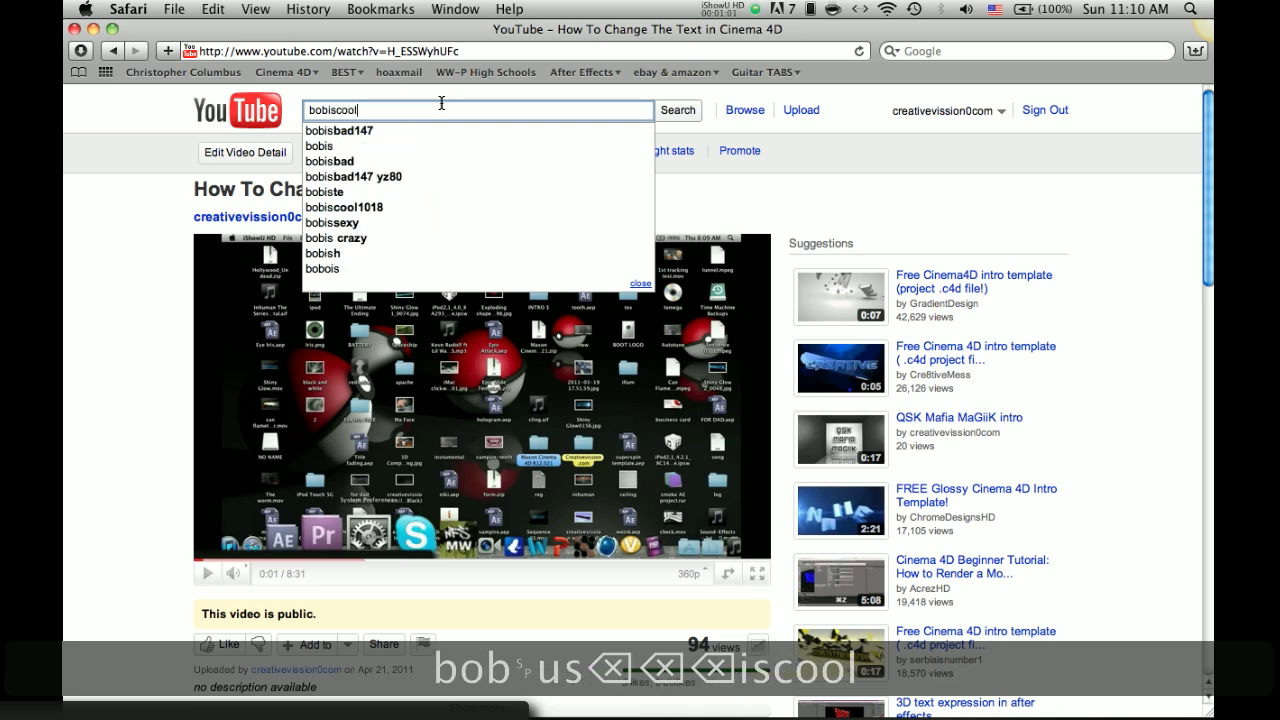
key("Return")
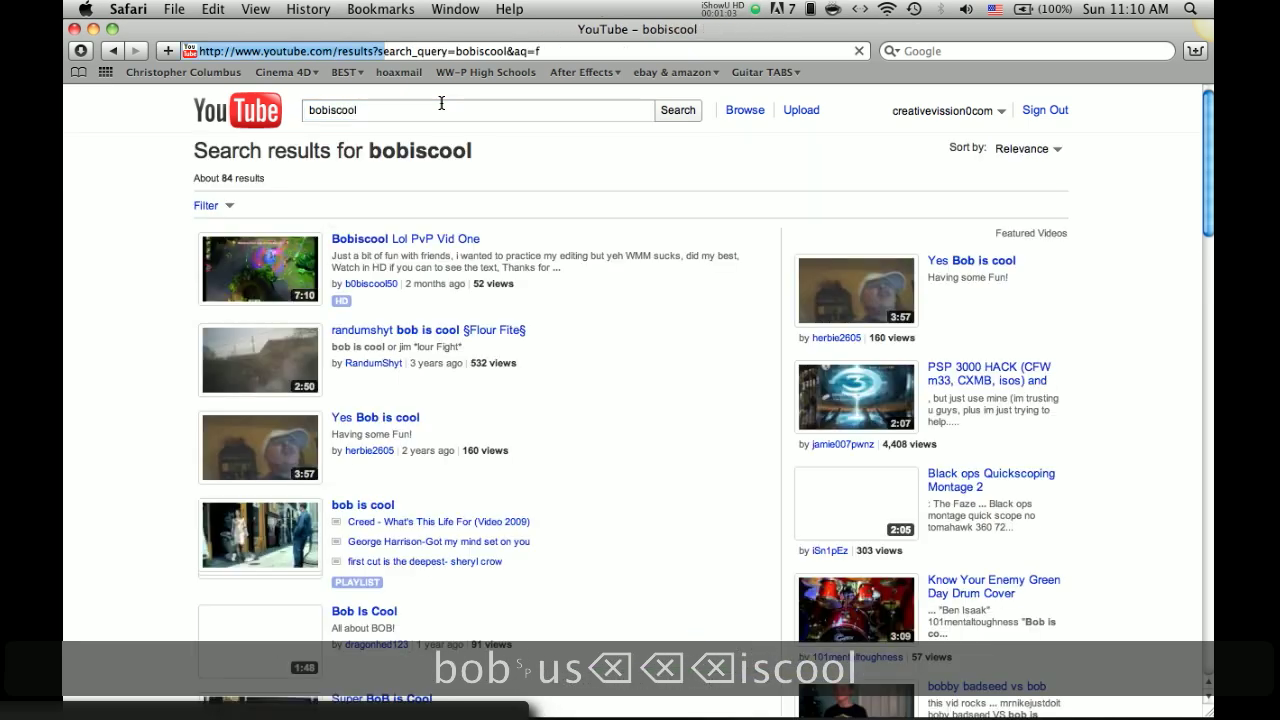
Glance over the roughly 84 results and minimize Safari to reveal Cinema 4D.
scroll(89, 330, "down", 2)
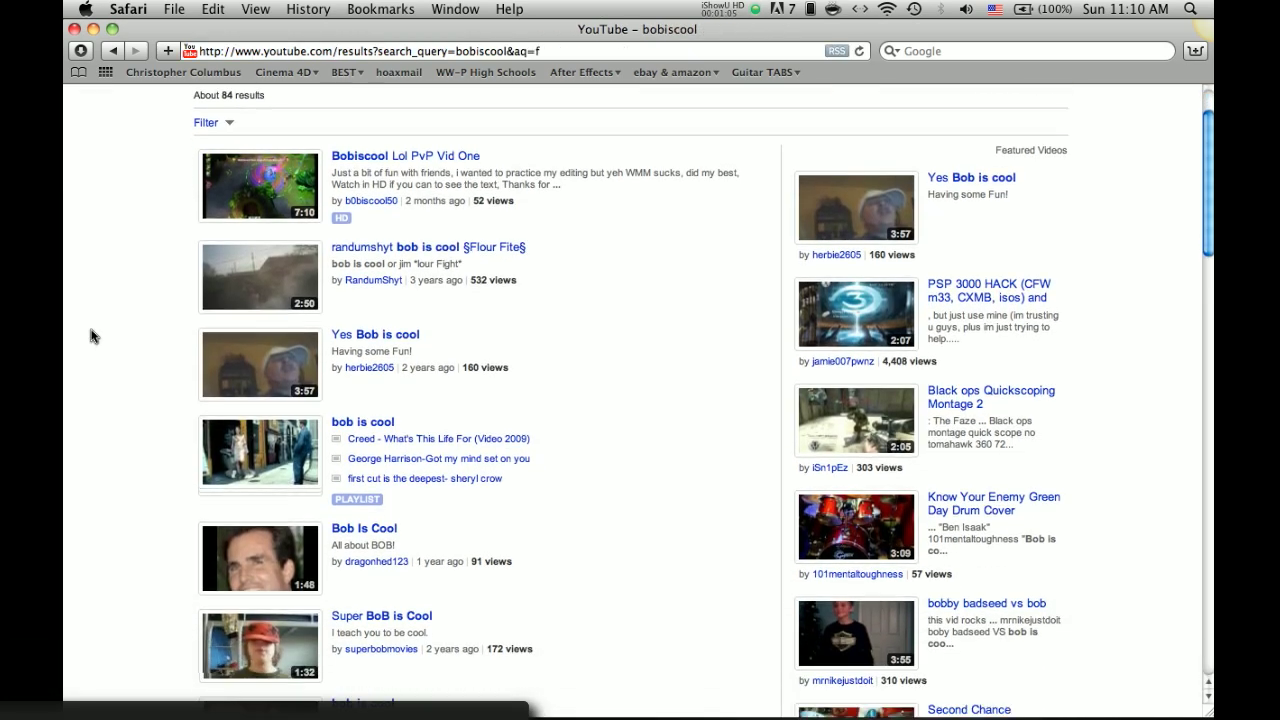
scroll(90, 330, "up", 2)
left_click(93, 29)
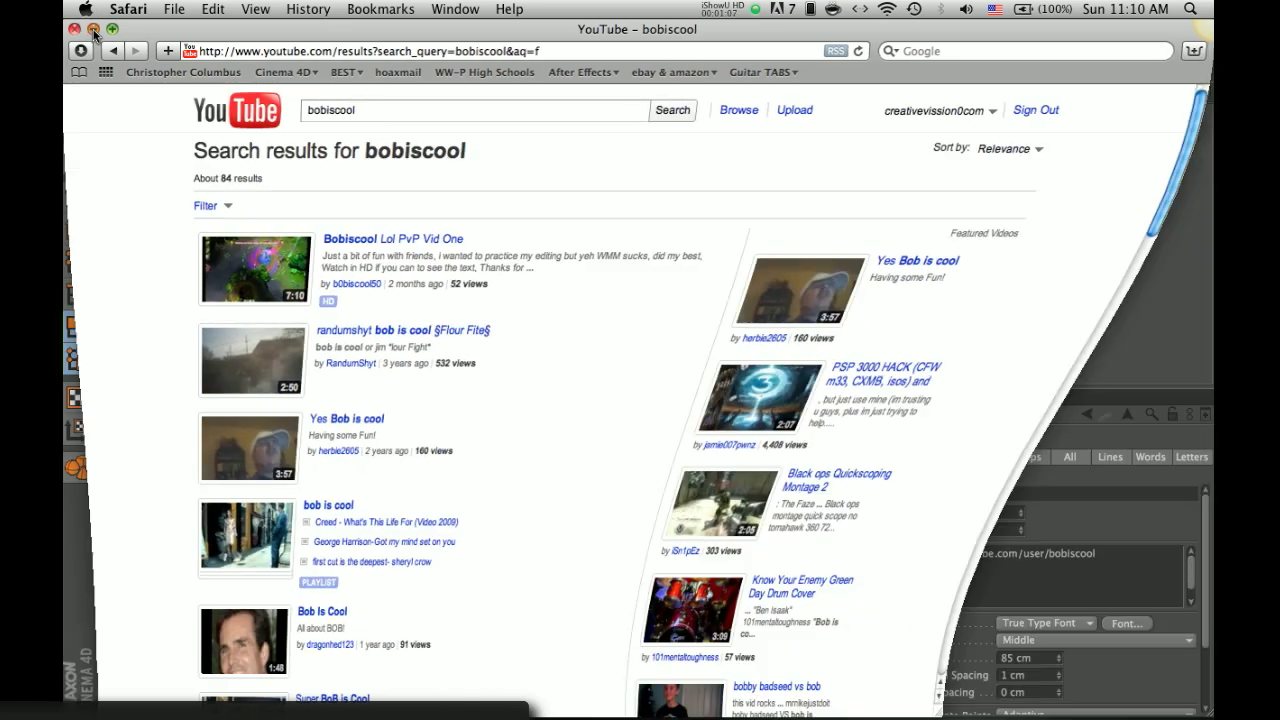
Move the Cinema 4D timeline to frame 116 and render a preview of the glowing text.
left_click(906, 277)
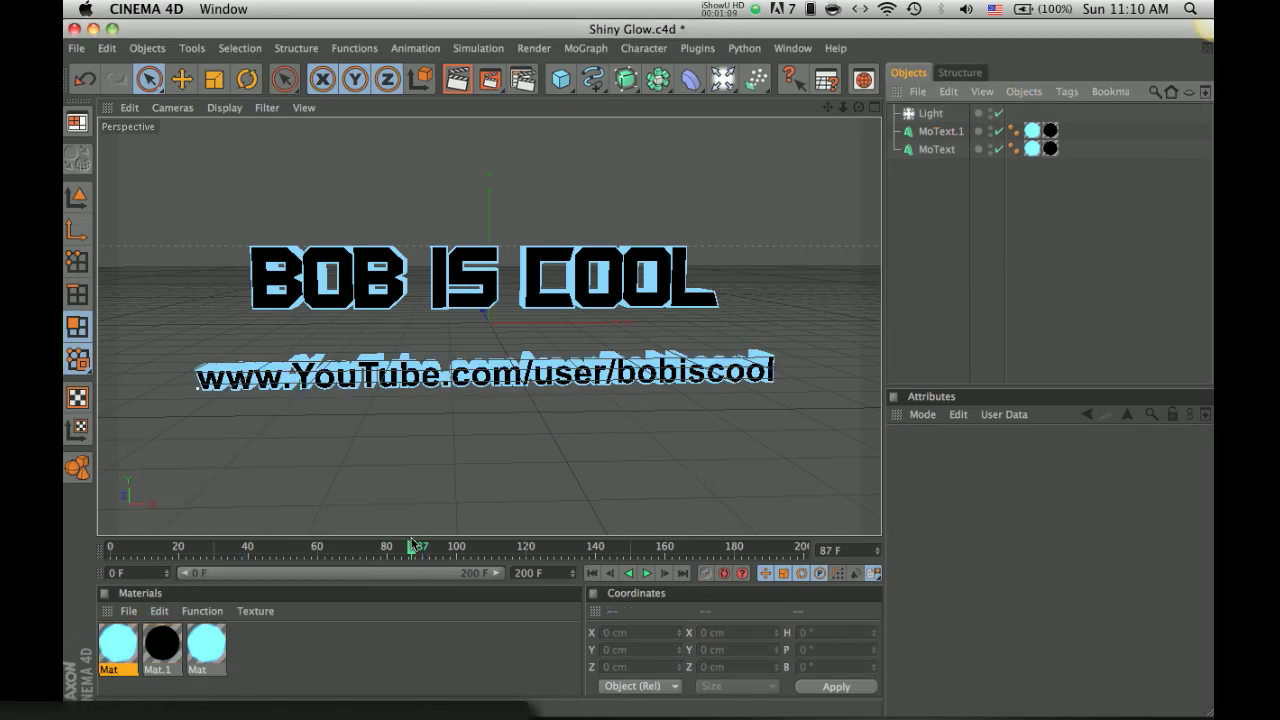
left_click_drag(409, 547, 514, 546)
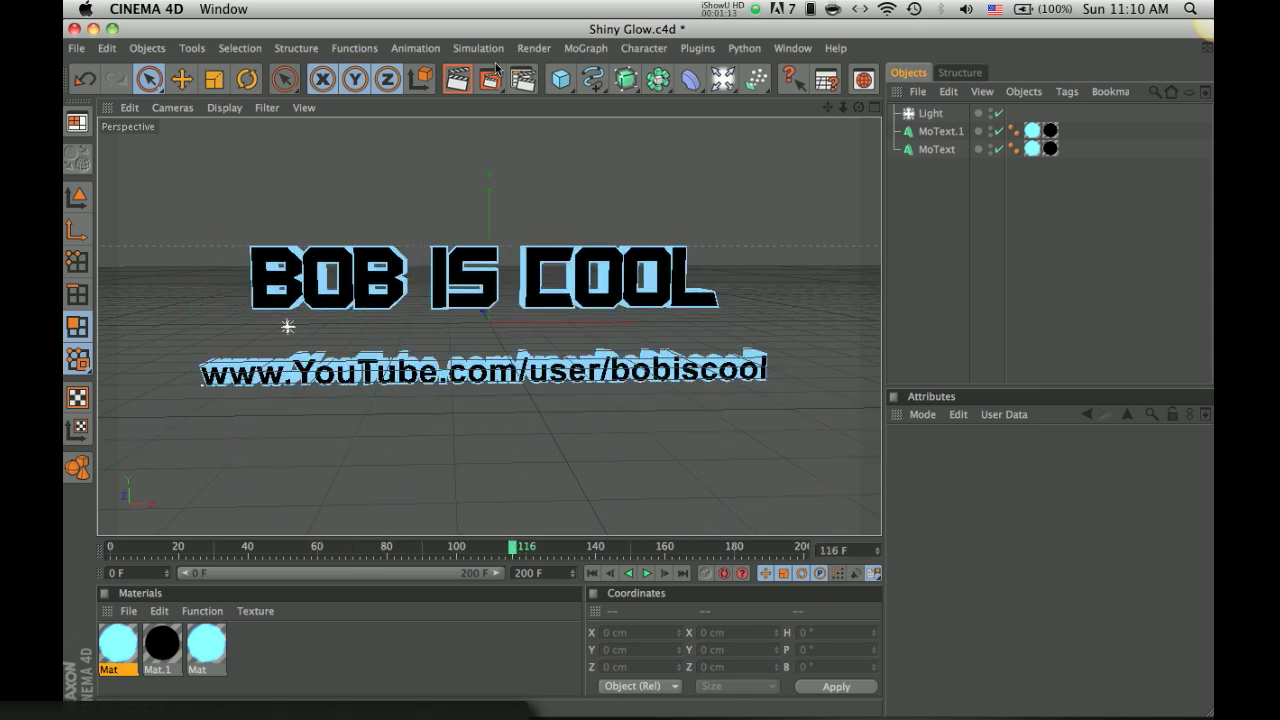
left_click(458, 80)
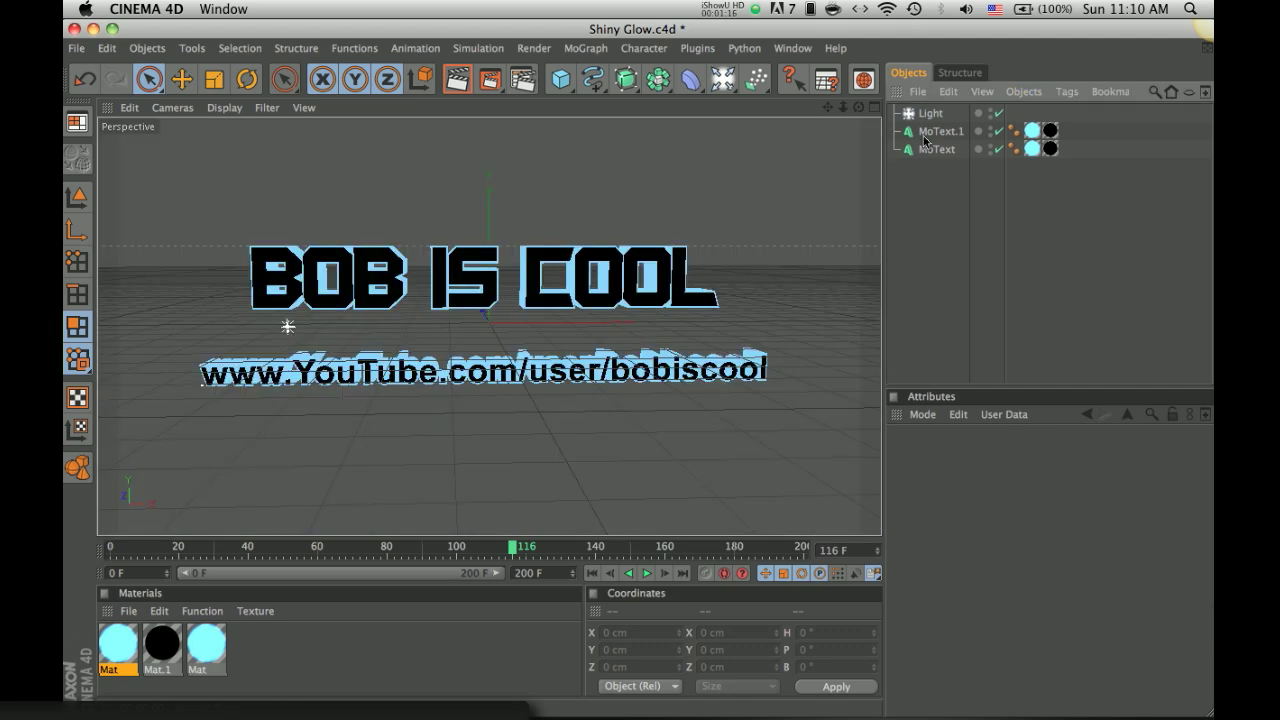
Select MoText, move the timeline back, and check its Basic properties.
left_click(937, 150)
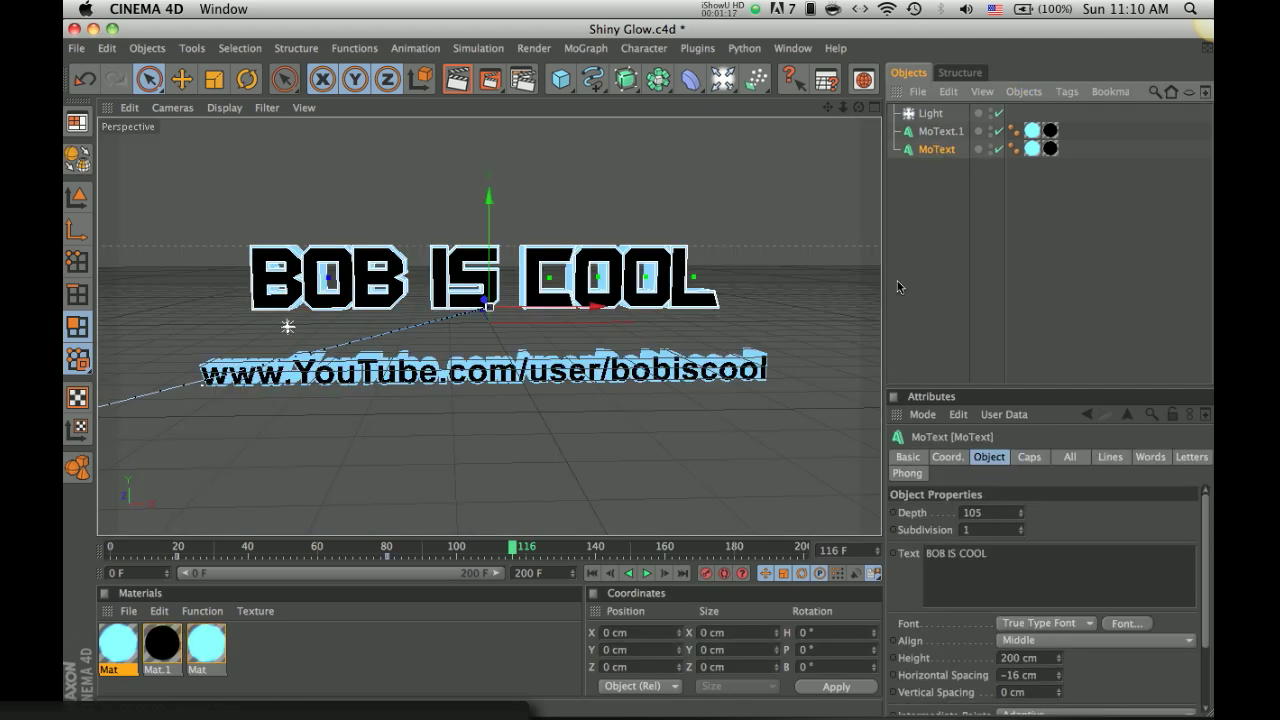
left_click_drag(514, 556, 432, 551)
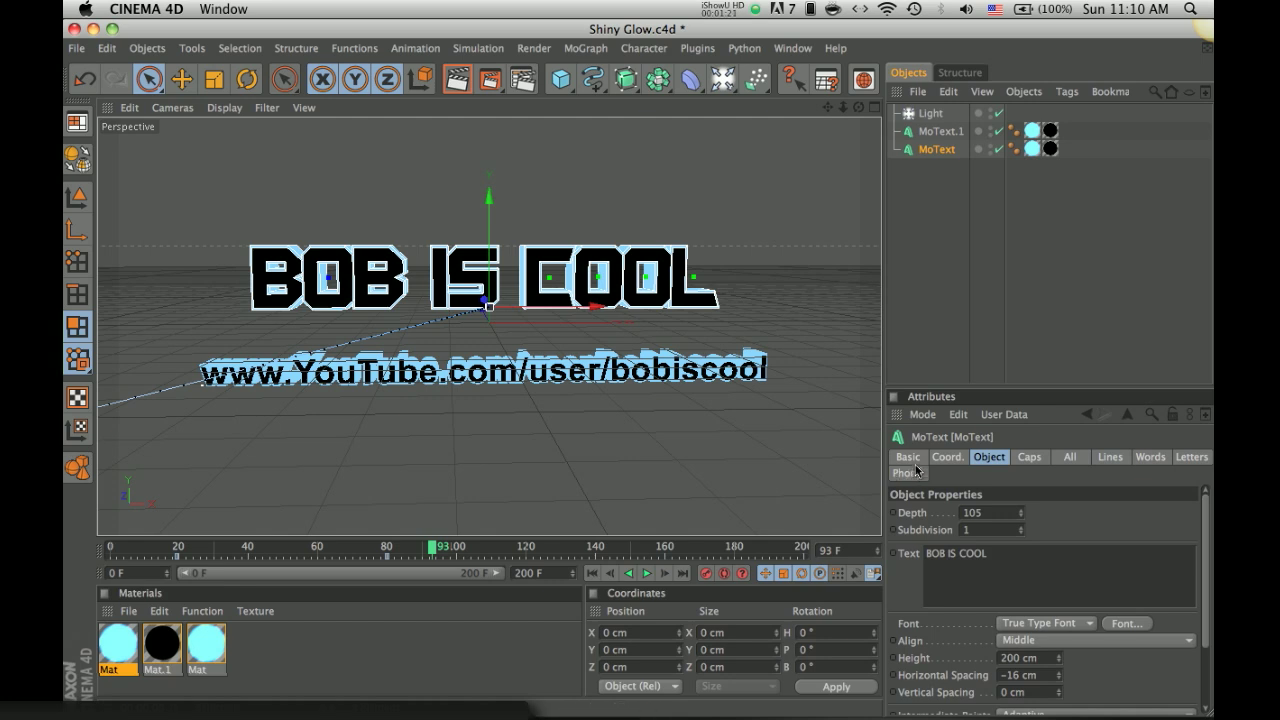
left_click(908, 456)
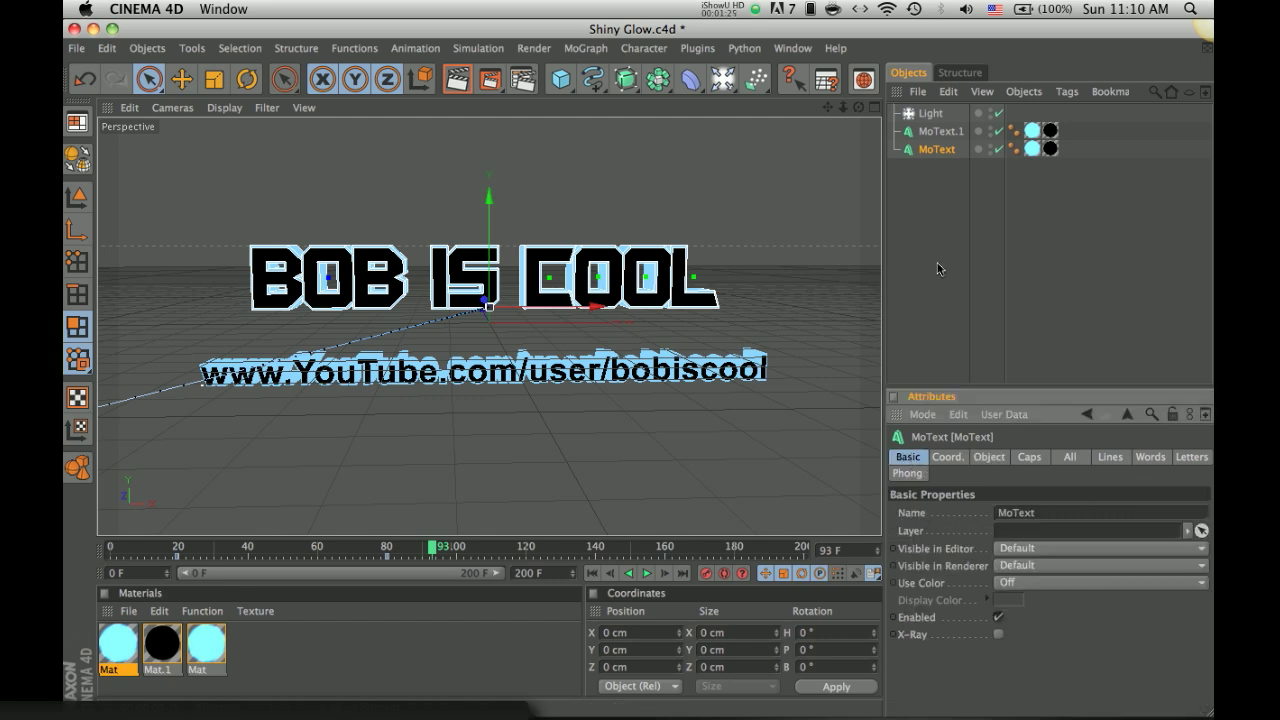
left_click(944, 131)
left_click(941, 149)
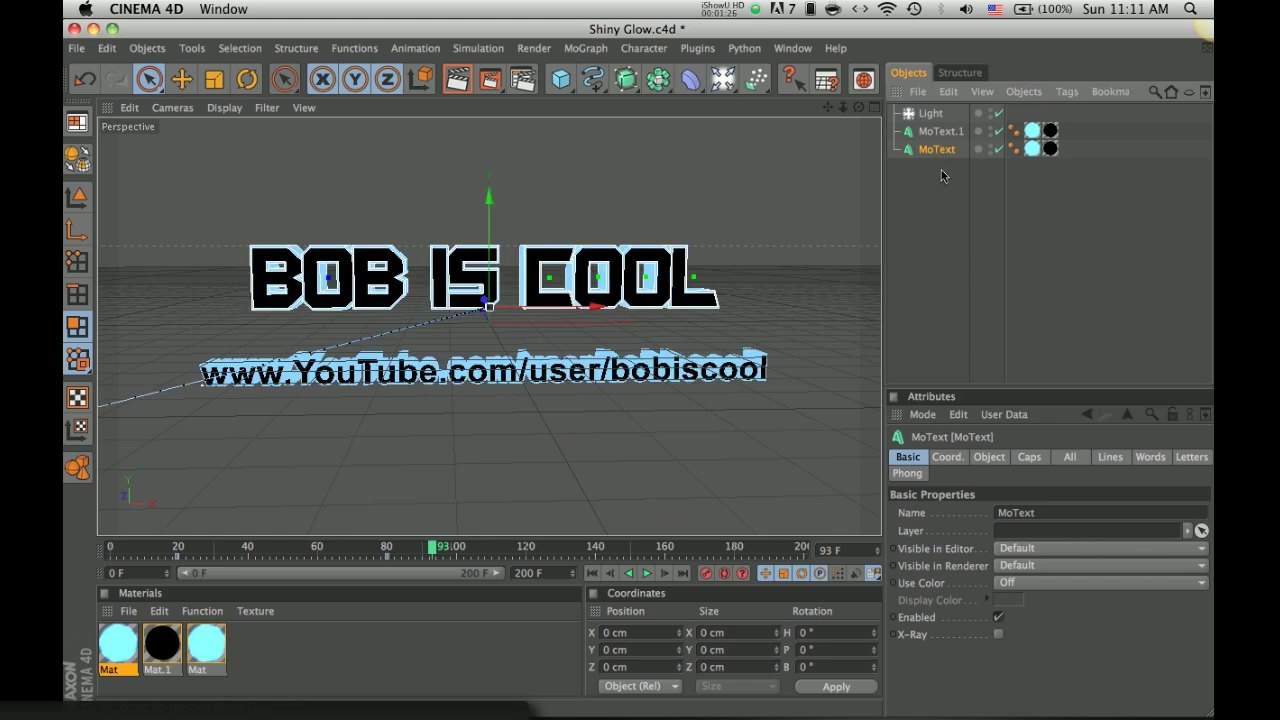
Inspect the MoText's BOB IS COOL text field and caps settings, then deselect it.
left_click(987, 458)
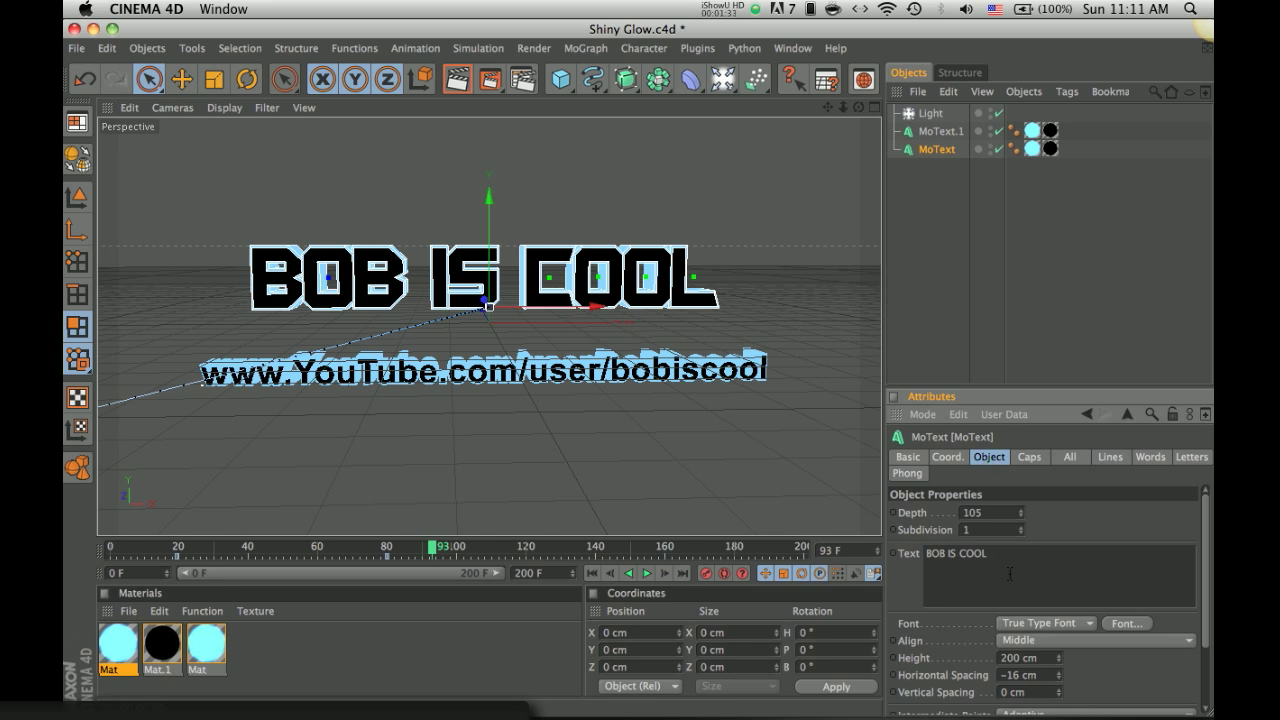
left_click_drag(1010, 573, 900, 548)
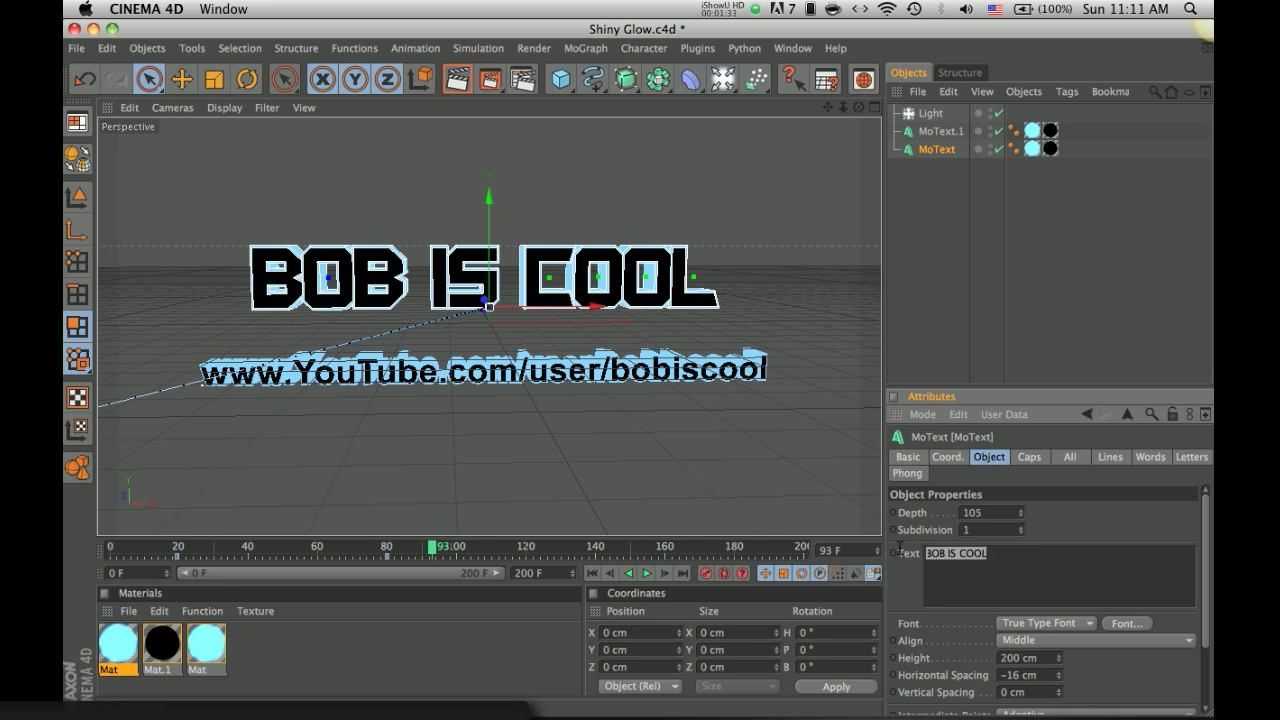
left_click(1055, 530)
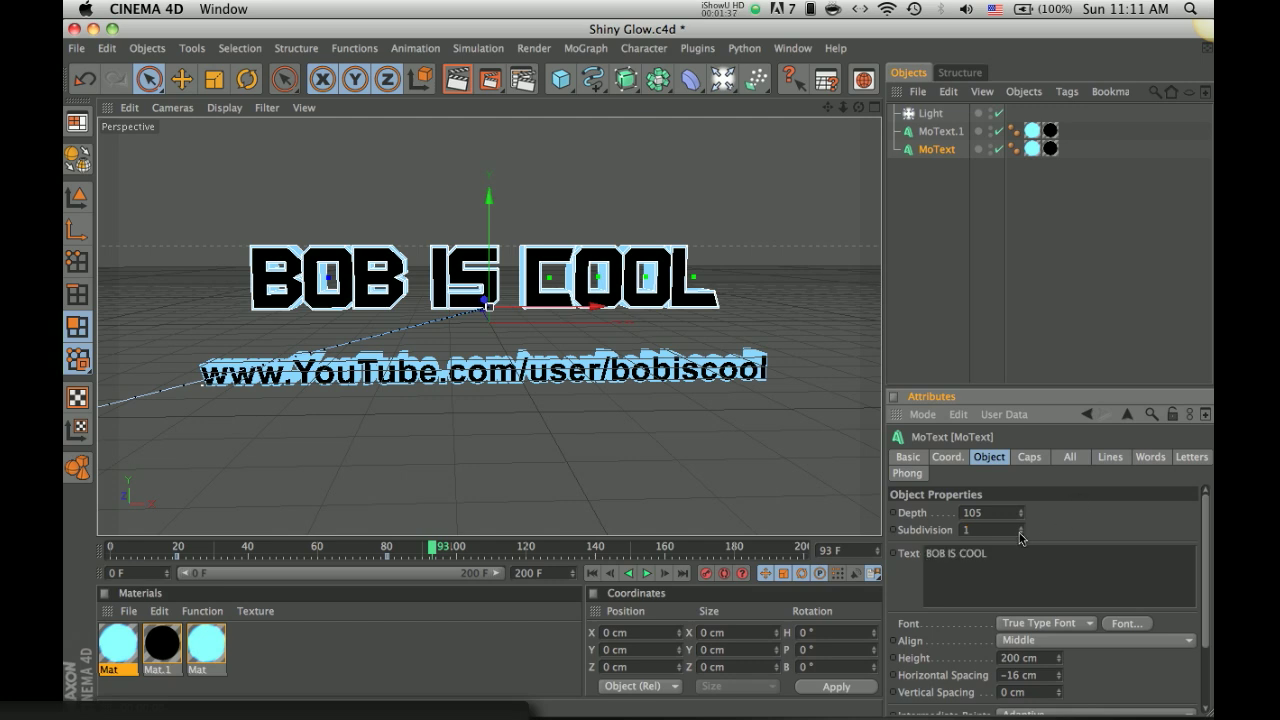
left_click(1031, 458)
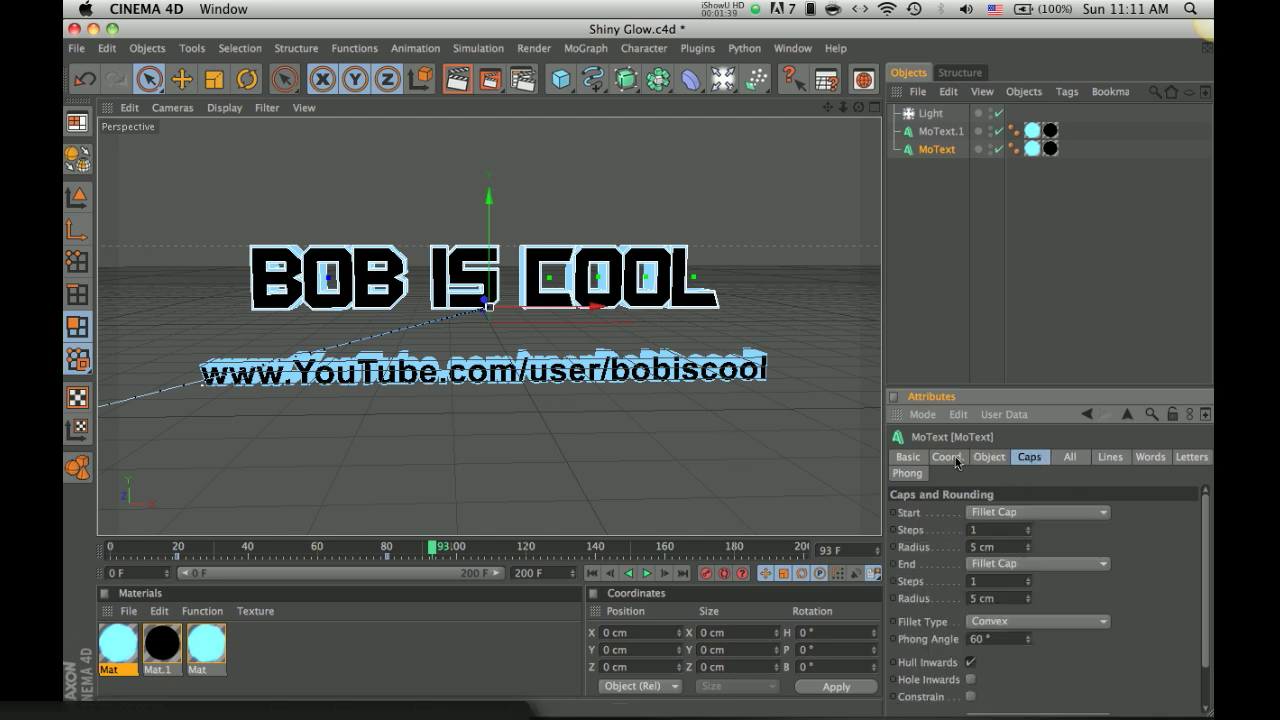
left_click(992, 458)
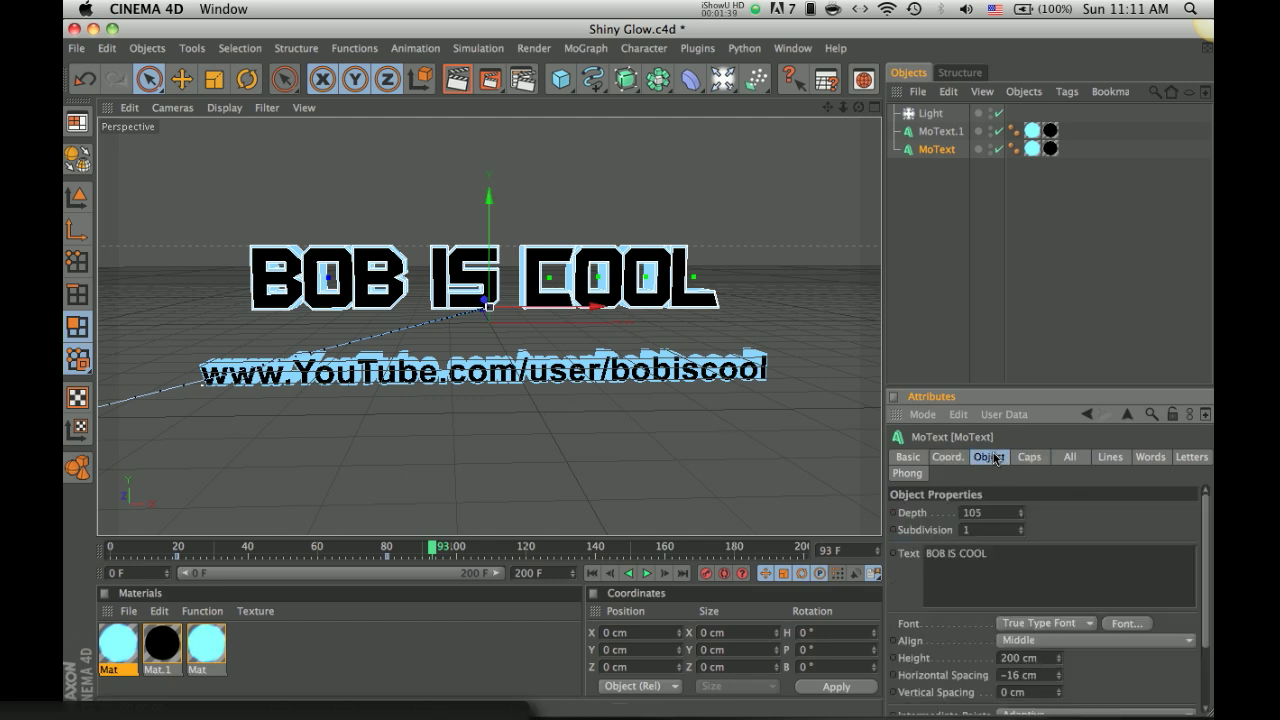
left_click(959, 238)
In Render Settings, set the output Frame Range to All Frames (0–200).
left_click(530, 81)
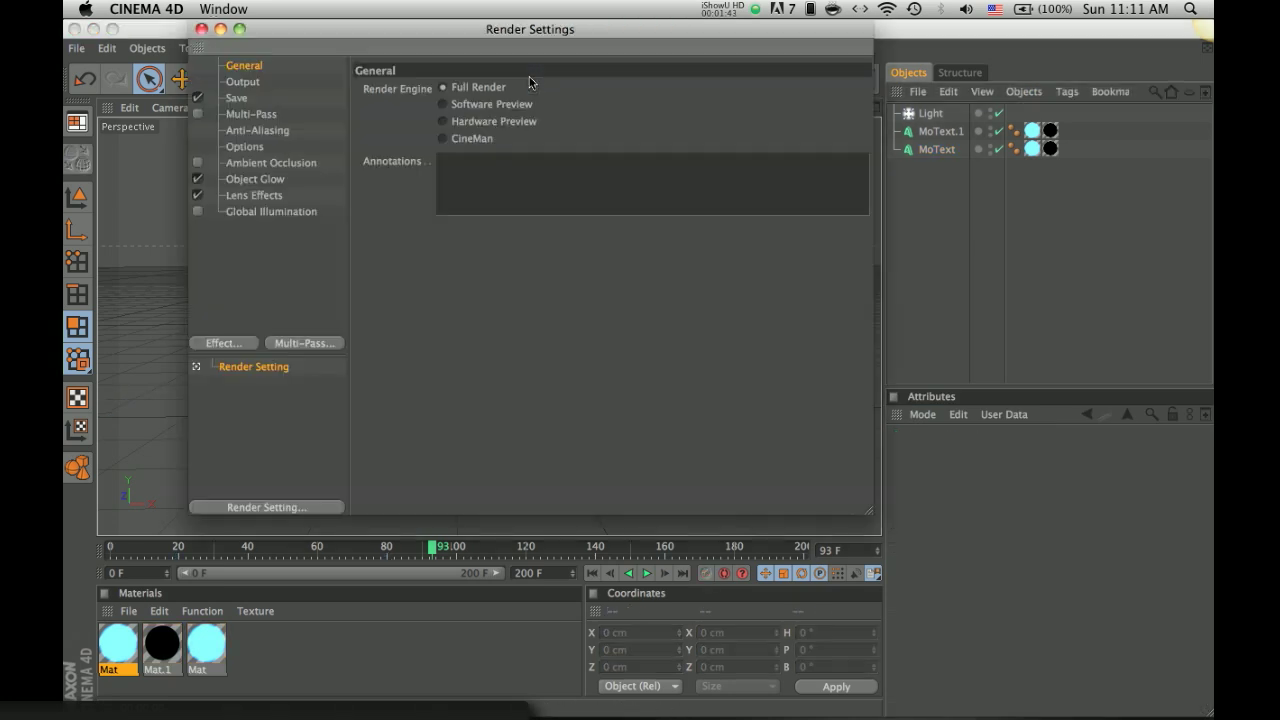
left_click(243, 82)
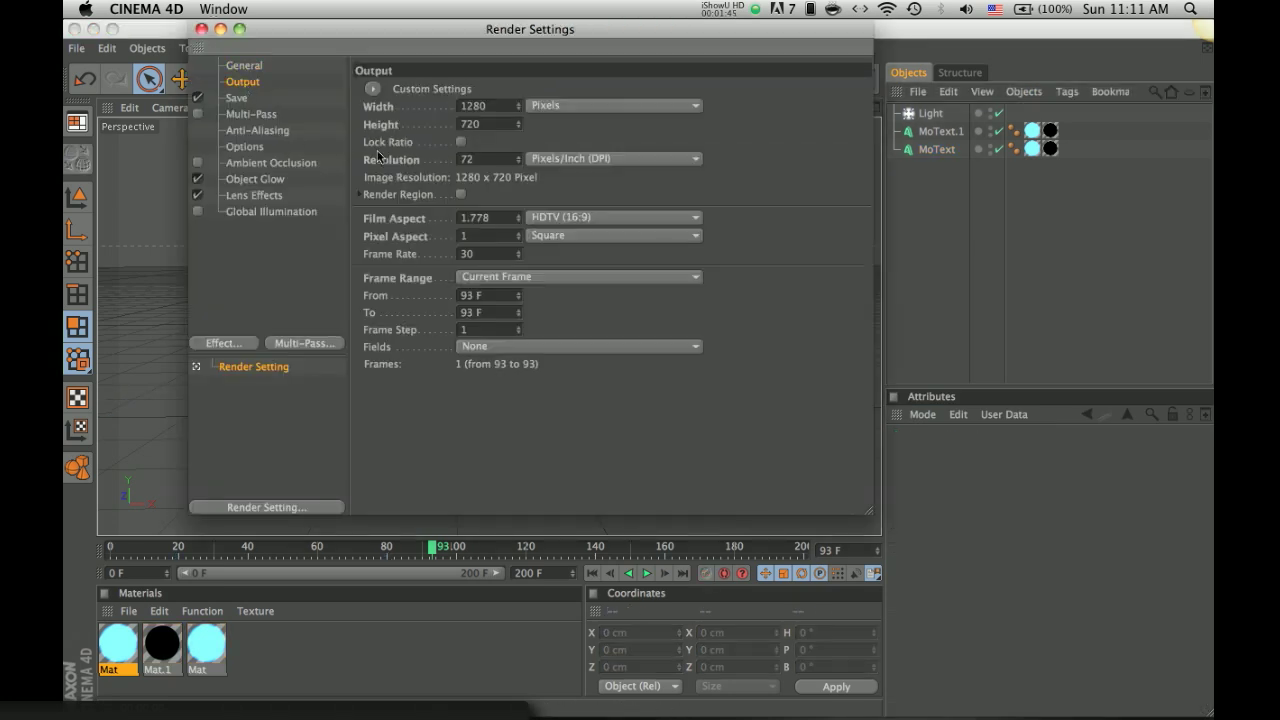
left_click(518, 277)
left_click(505, 330)
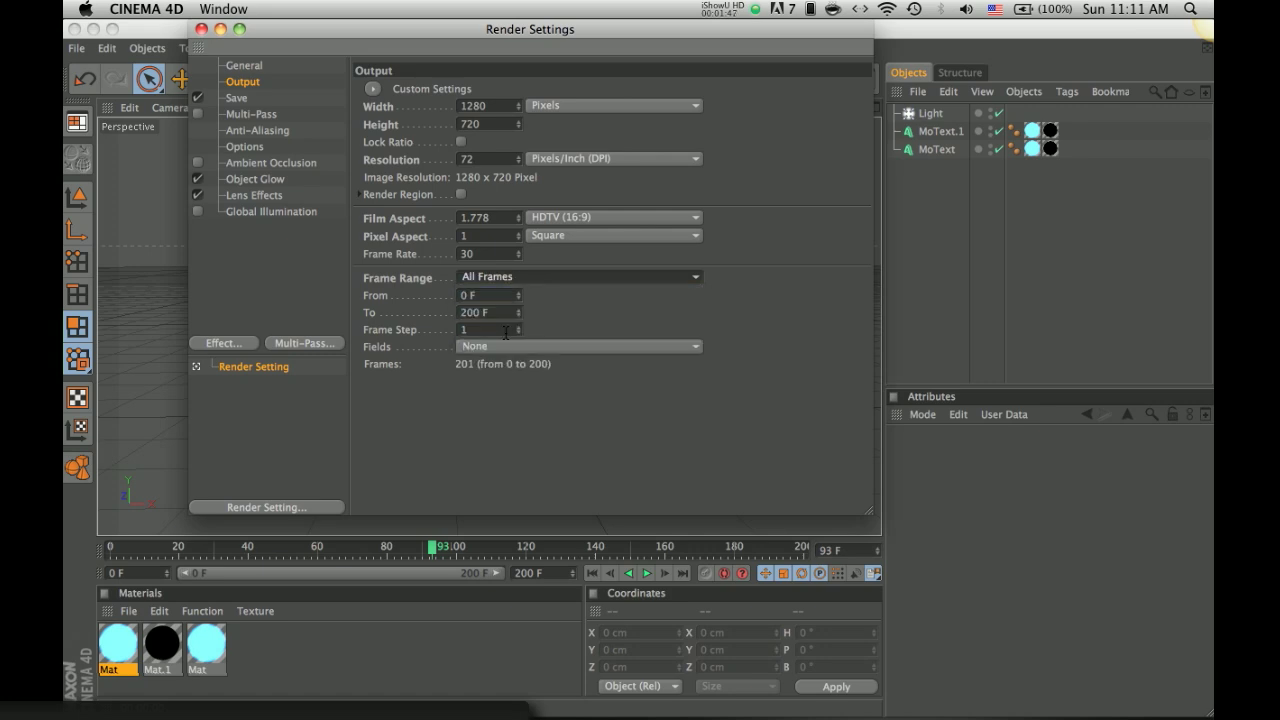
Set the save Format to QuickTime Movie and clear the old save file path.
left_click(238, 98)
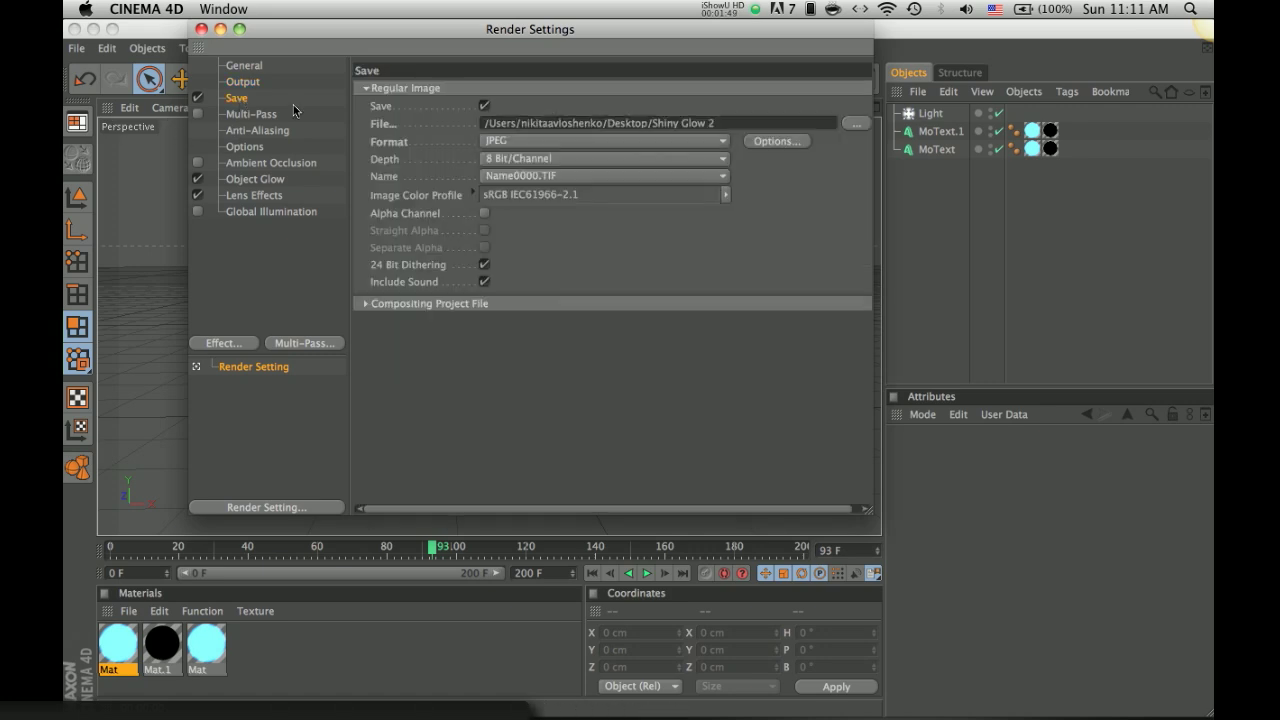
left_click(487, 145)
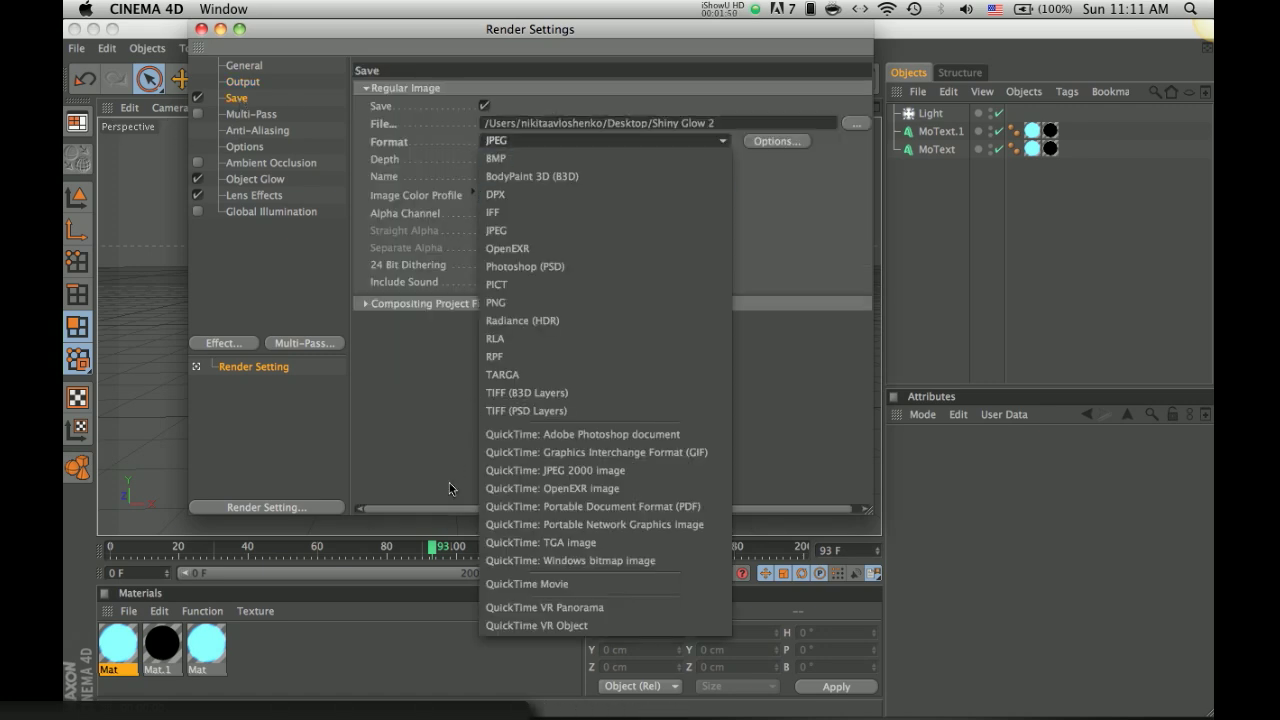
left_click(545, 582)
left_click(540, 141)
left_click(506, 584)
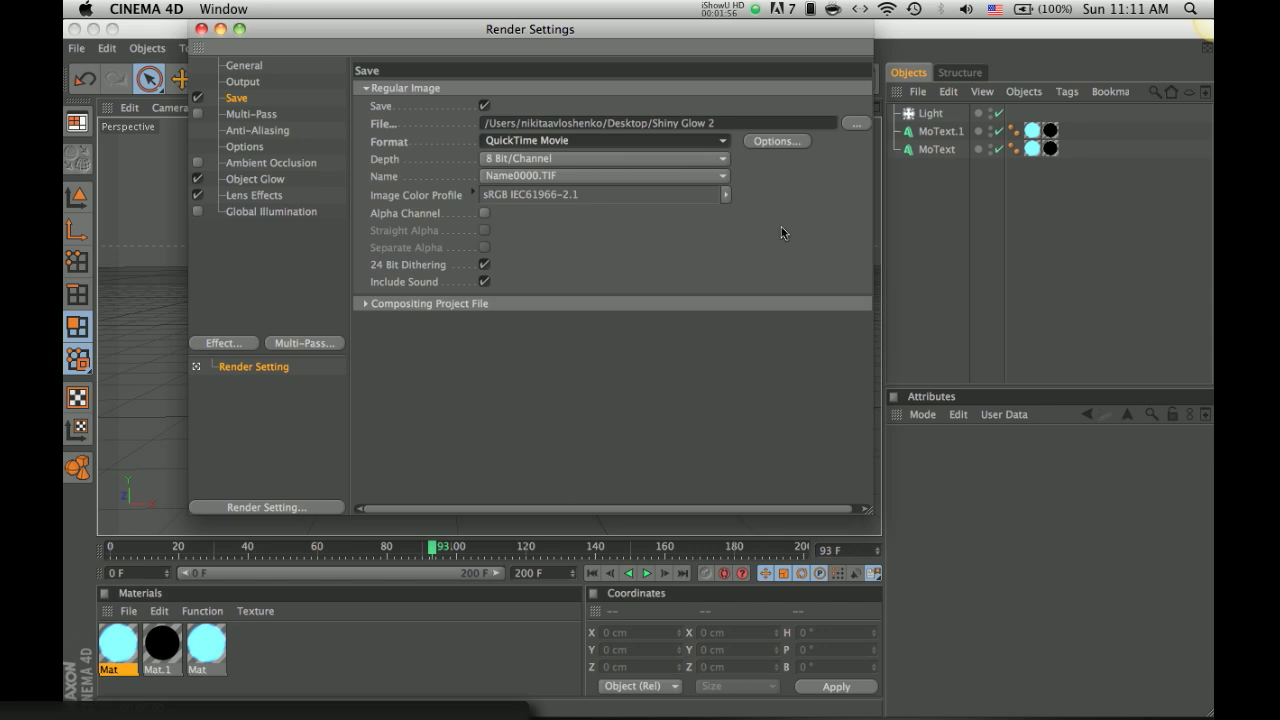
left_click(743, 122)
key("BackSpace")
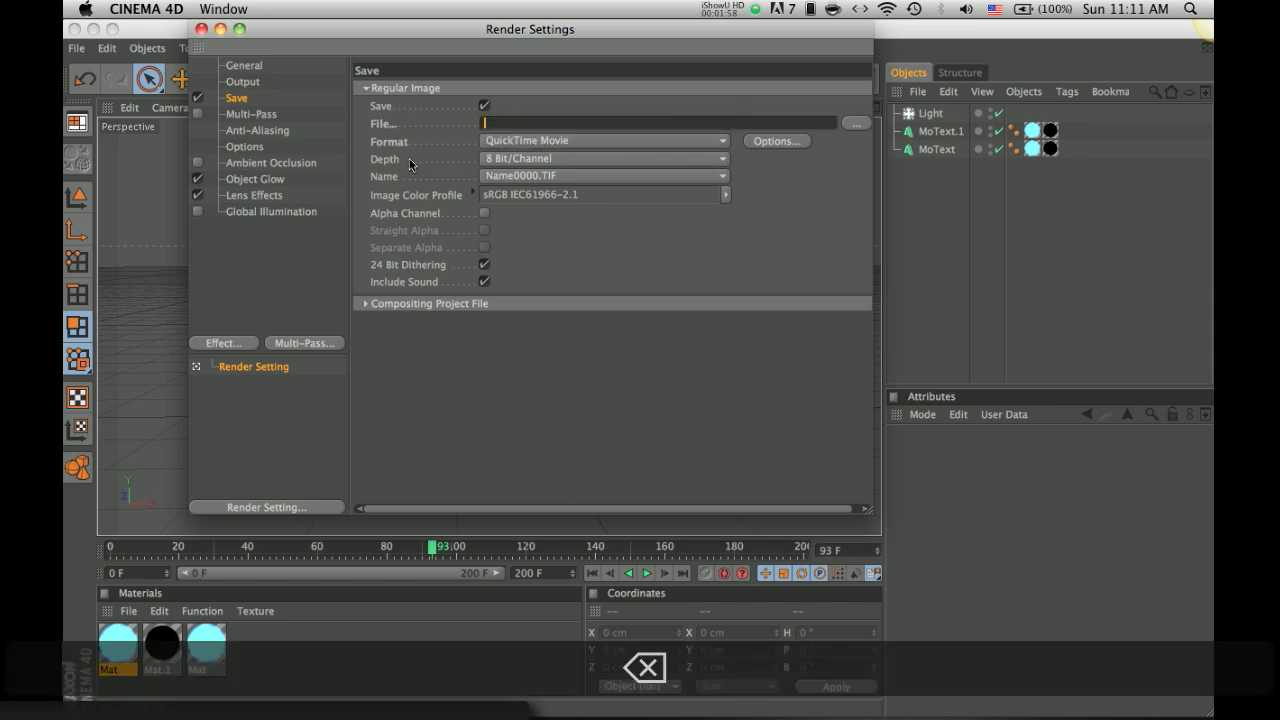
Leave the save location unset and set the output size to 640x360 with locked proportions.
left_click(852, 126)
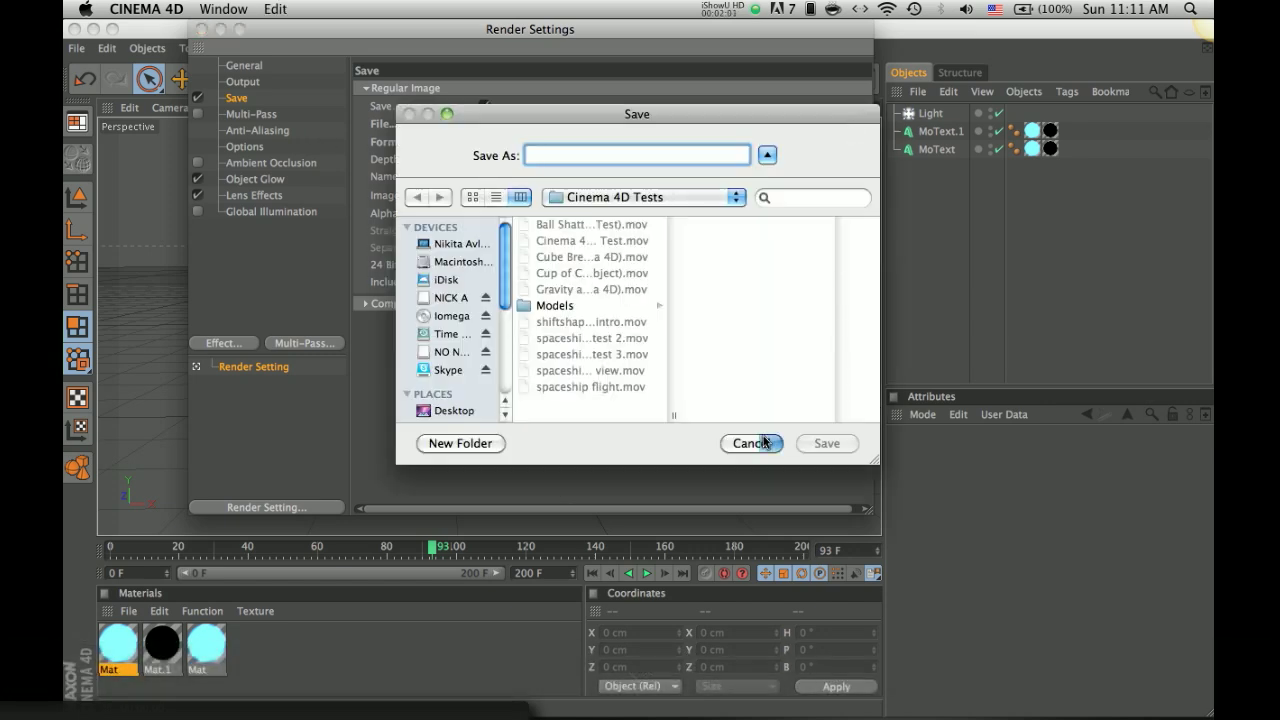
left_click(752, 443)
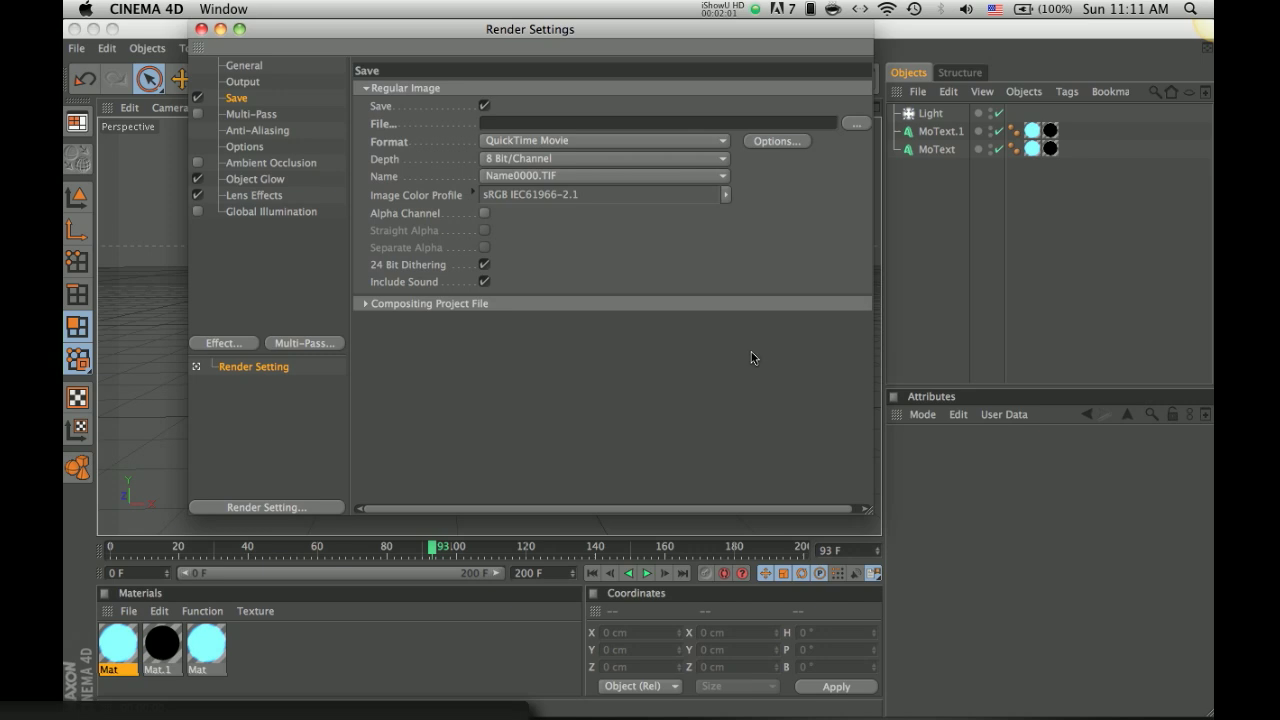
left_click(245, 114)
left_click(237, 98)
left_click(243, 82)
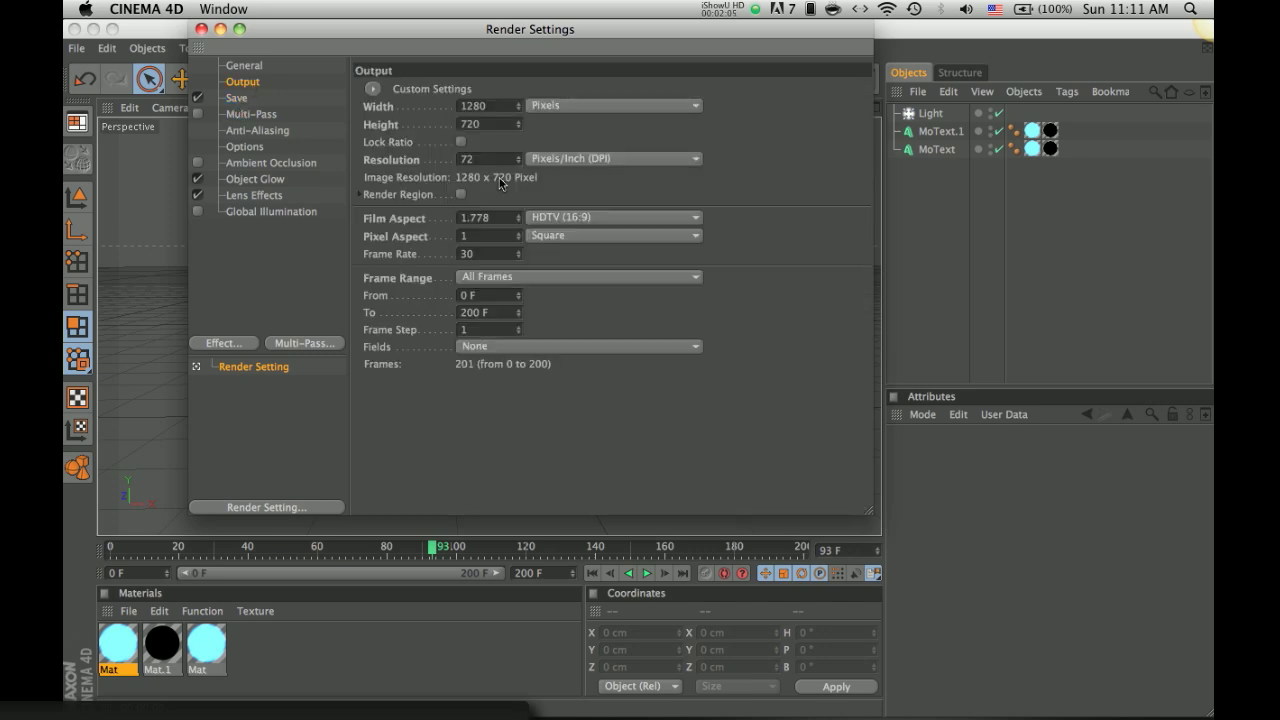
left_click(461, 142)
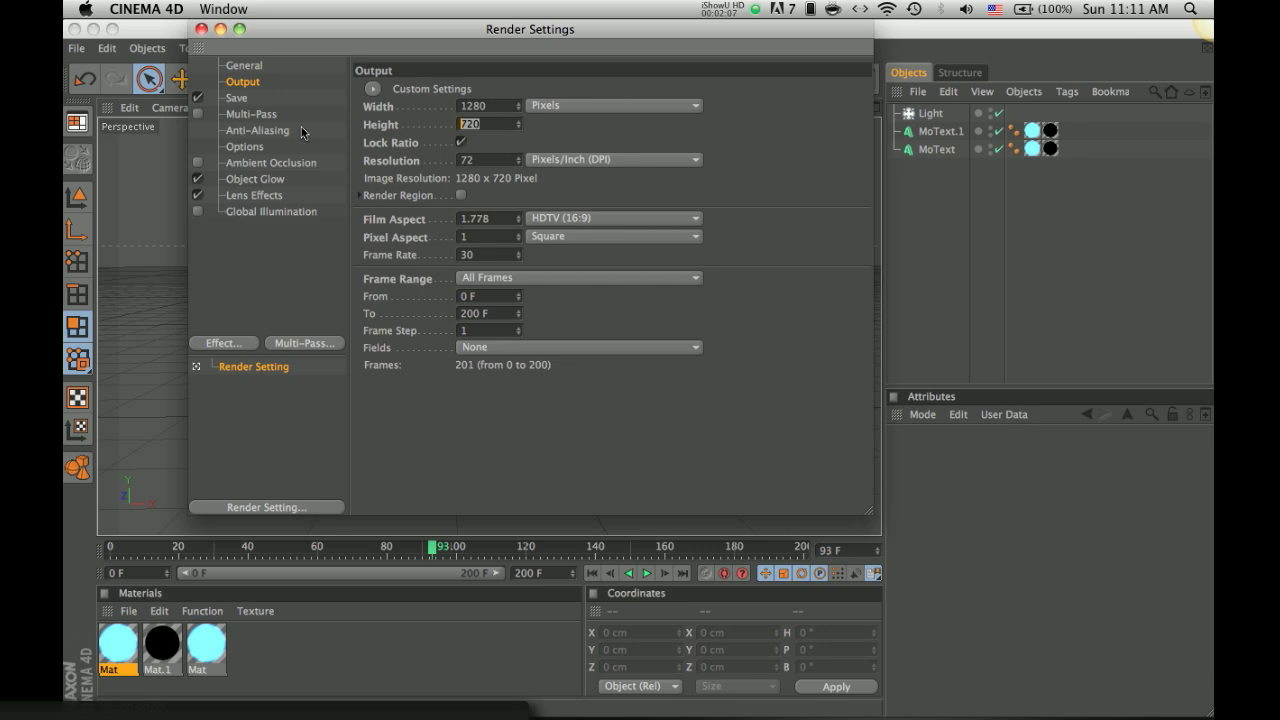
type("360")
key("Return")
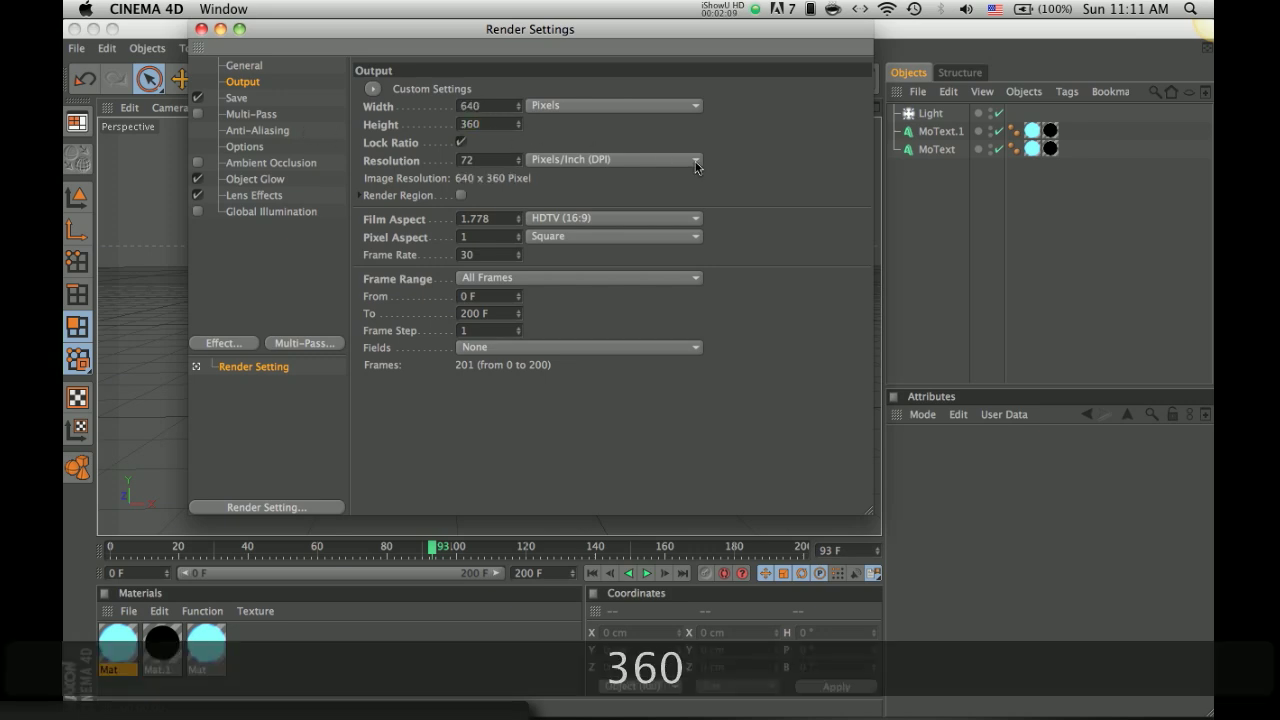
Render the animation to the Picture Viewer without saving and maximize the viewer.
left_click(201, 30)
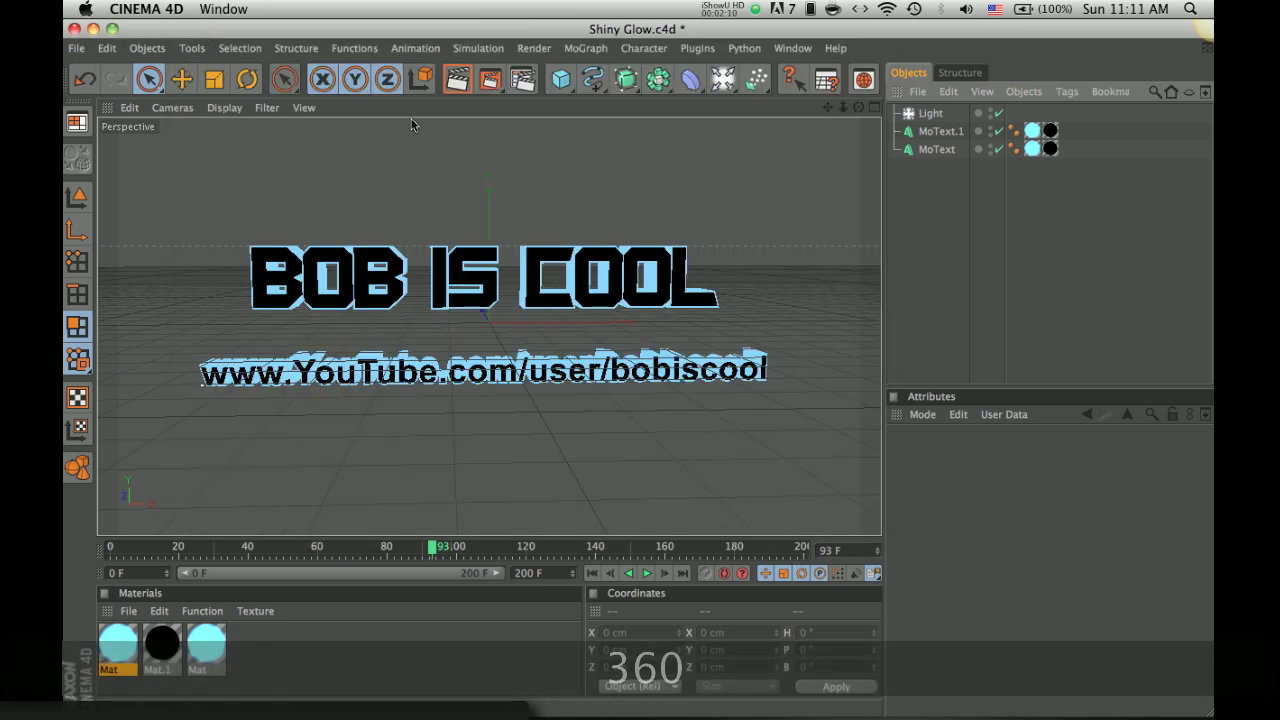
left_click(494, 84)
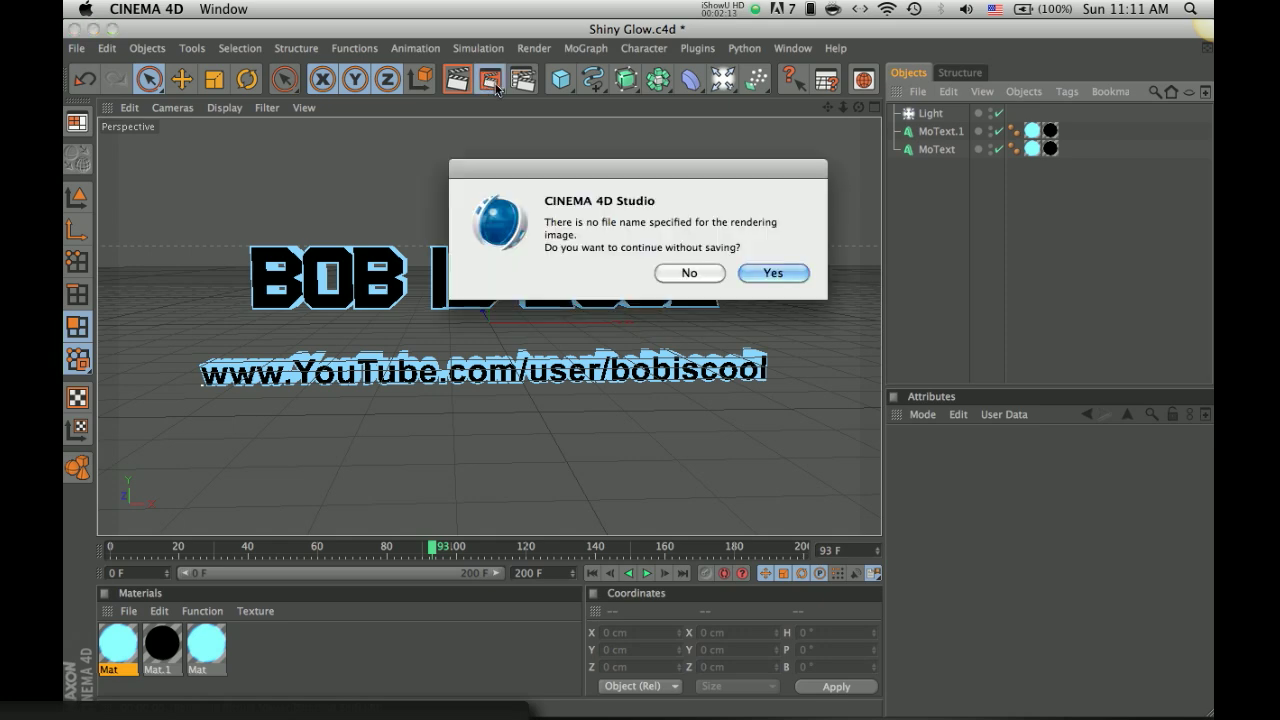
left_click(774, 273)
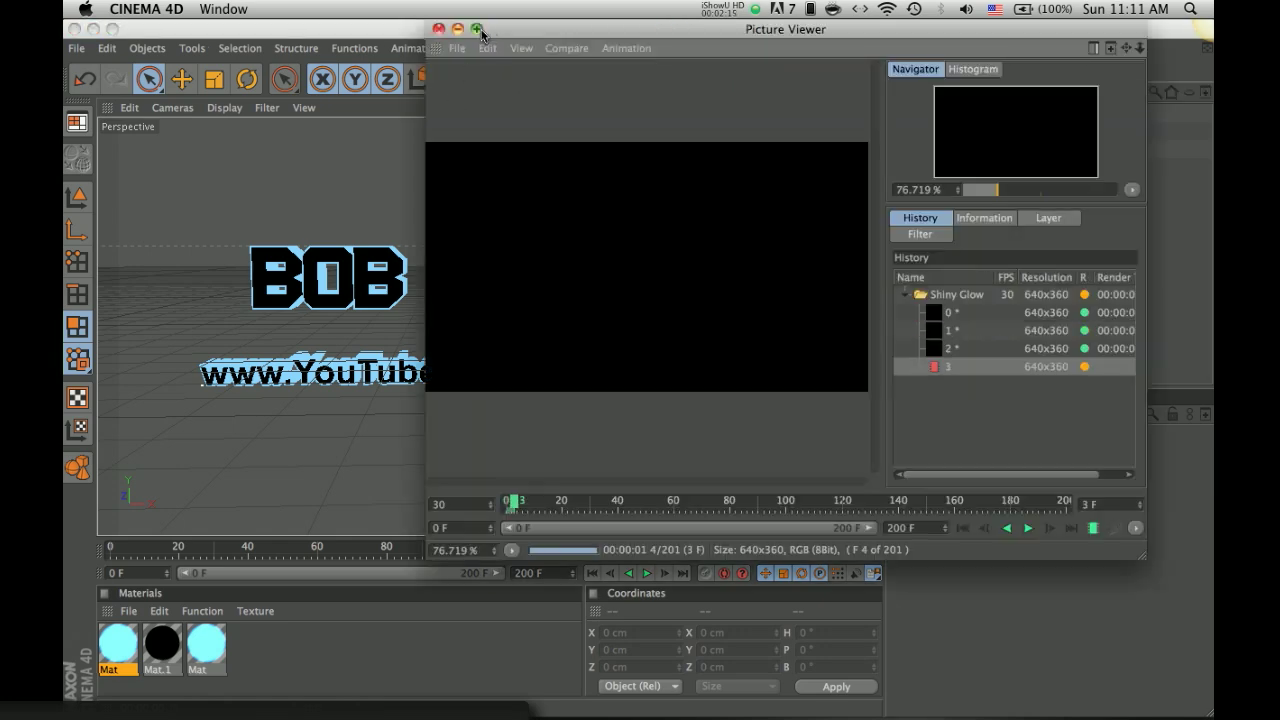
left_click(477, 29)
In Safari, go to My Videos and open 'YOU COULD BE FEATURED ON MY CHANNEL (100 subs)'.
left_click(222, 697)
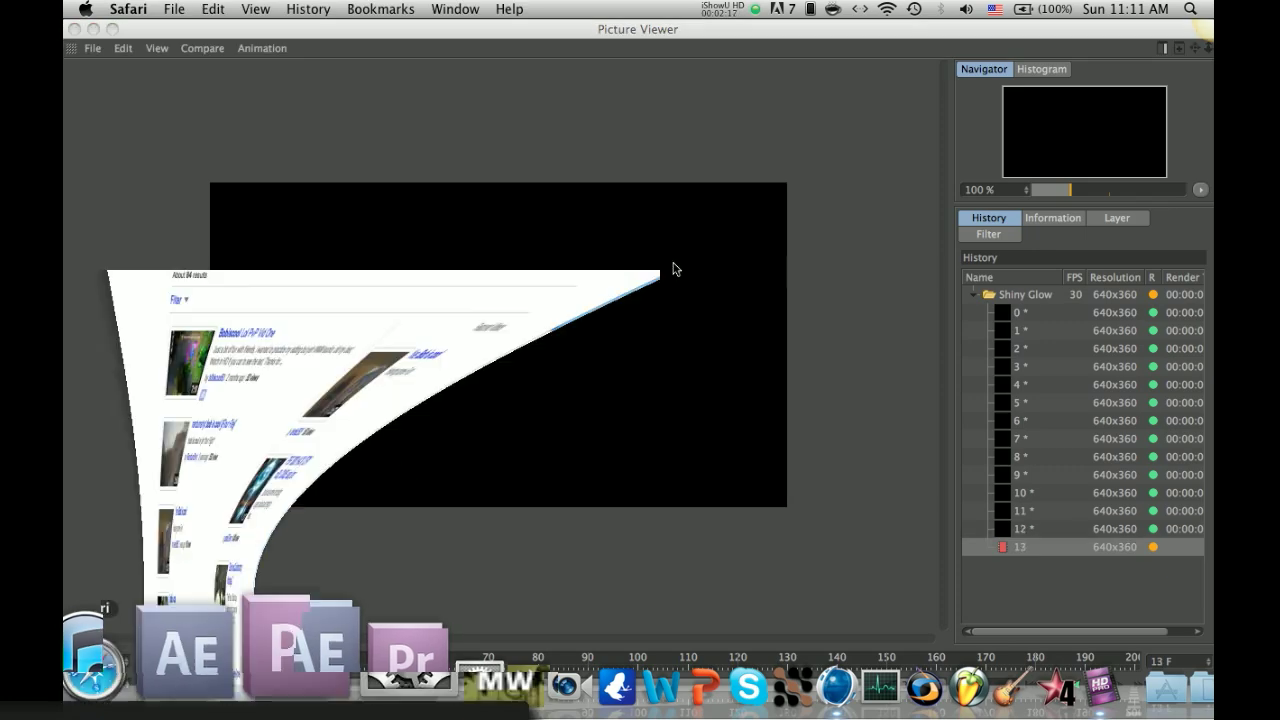
left_click(945, 110)
left_click(962, 158)
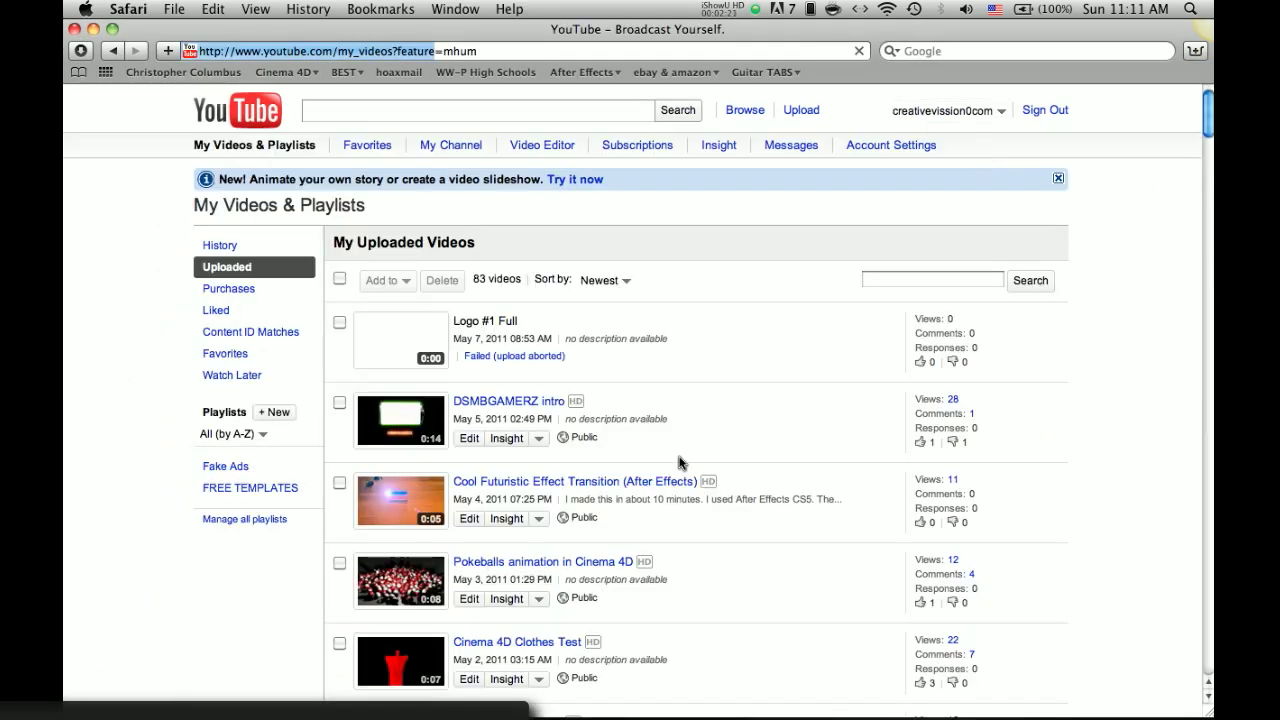
scroll(690, 465, "down", 7)
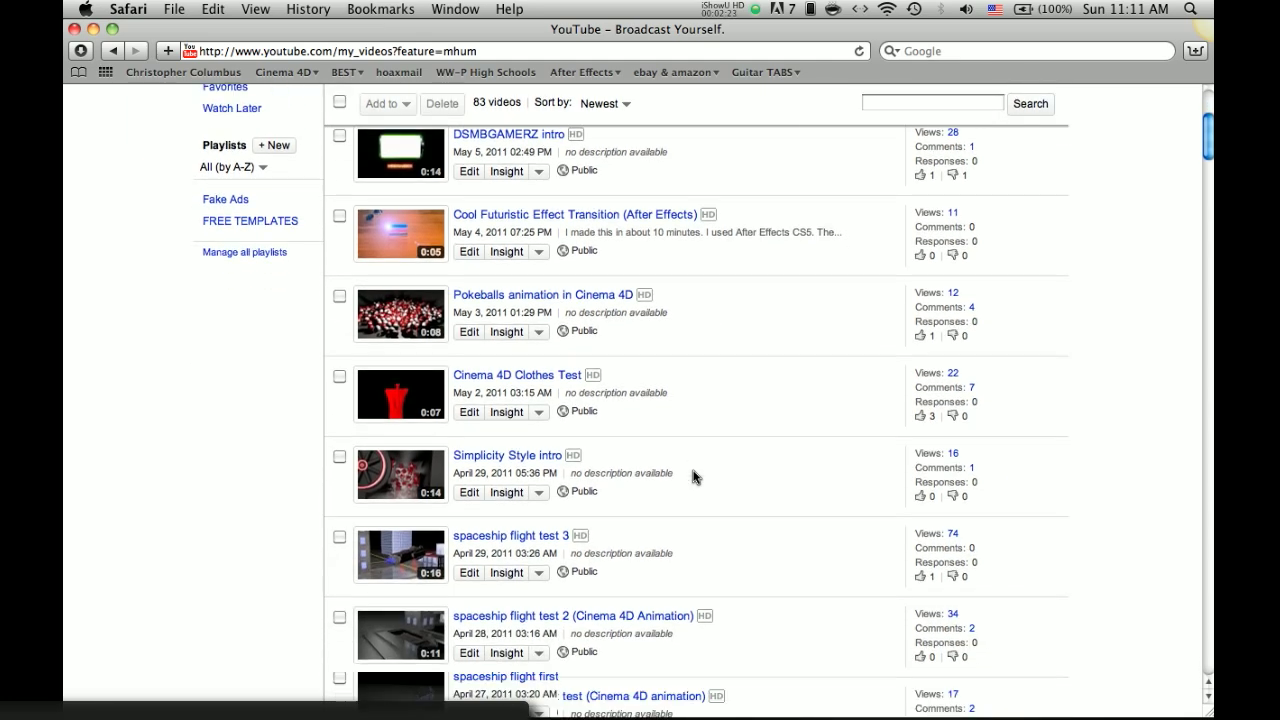
scroll(692, 470, "down", 5)
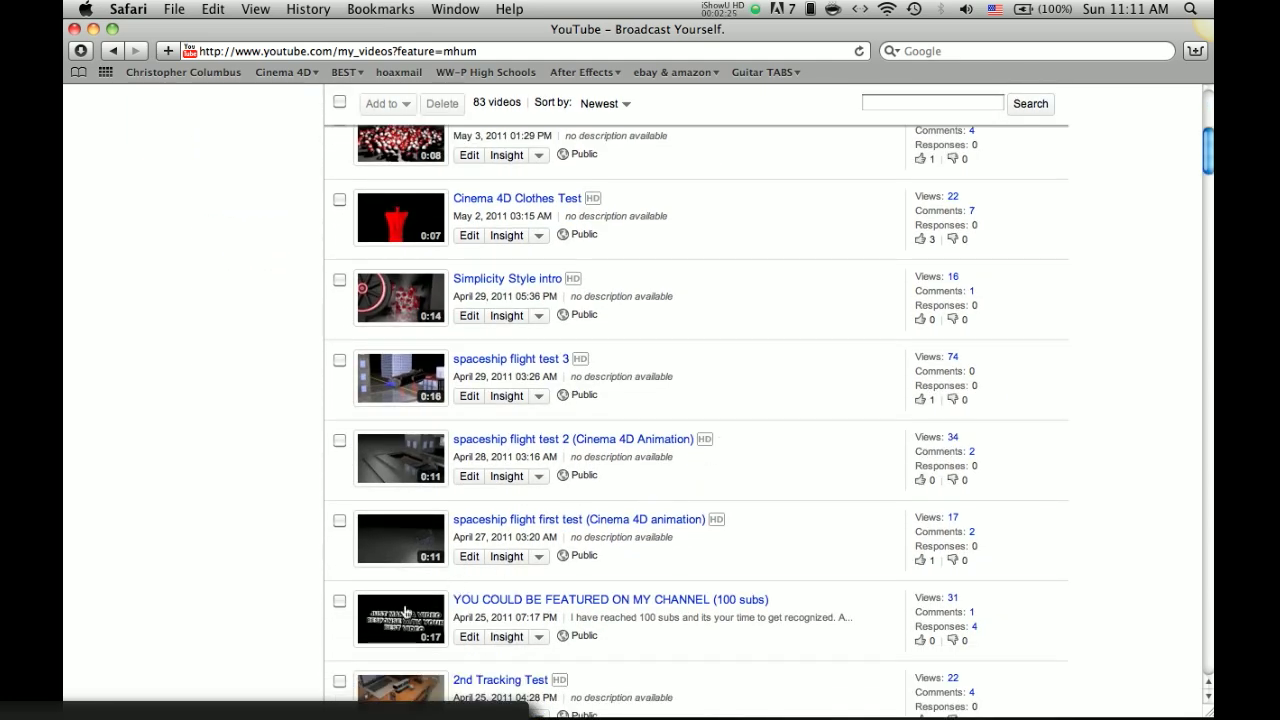
left_click(405, 612)
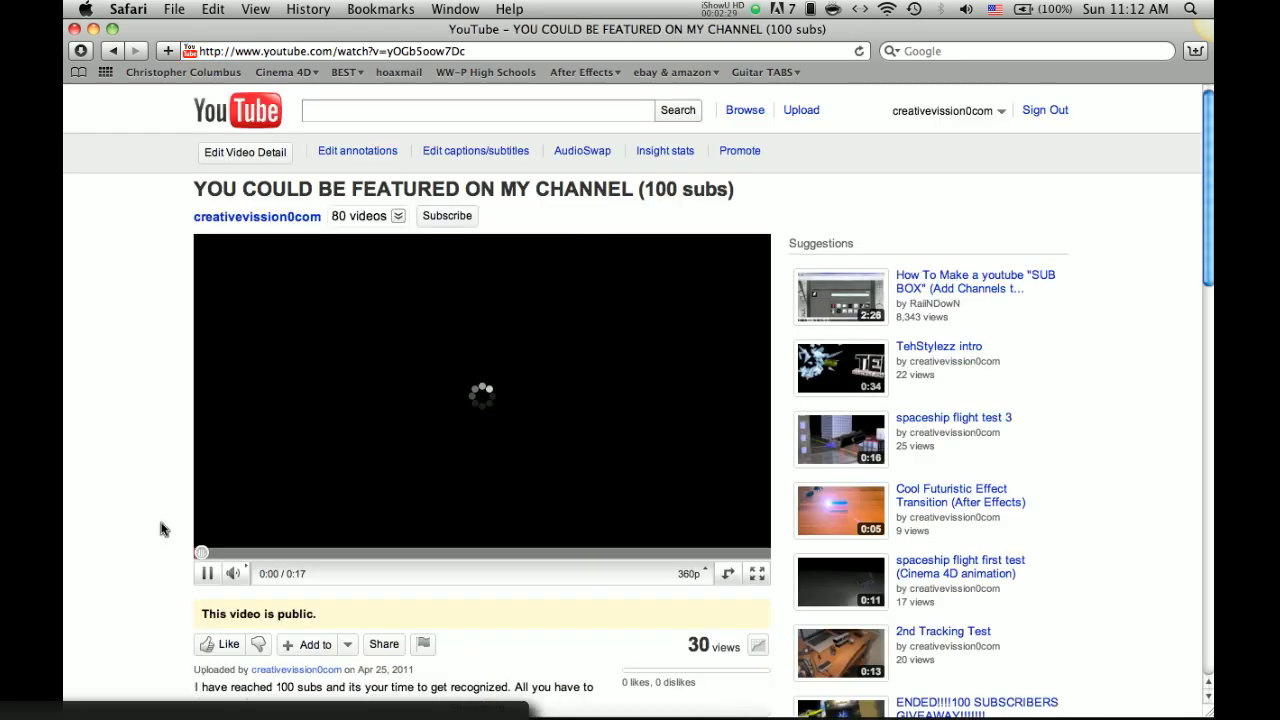
Pause the 100 subs video at 0:03.
scroll(163, 529, "down", 5)
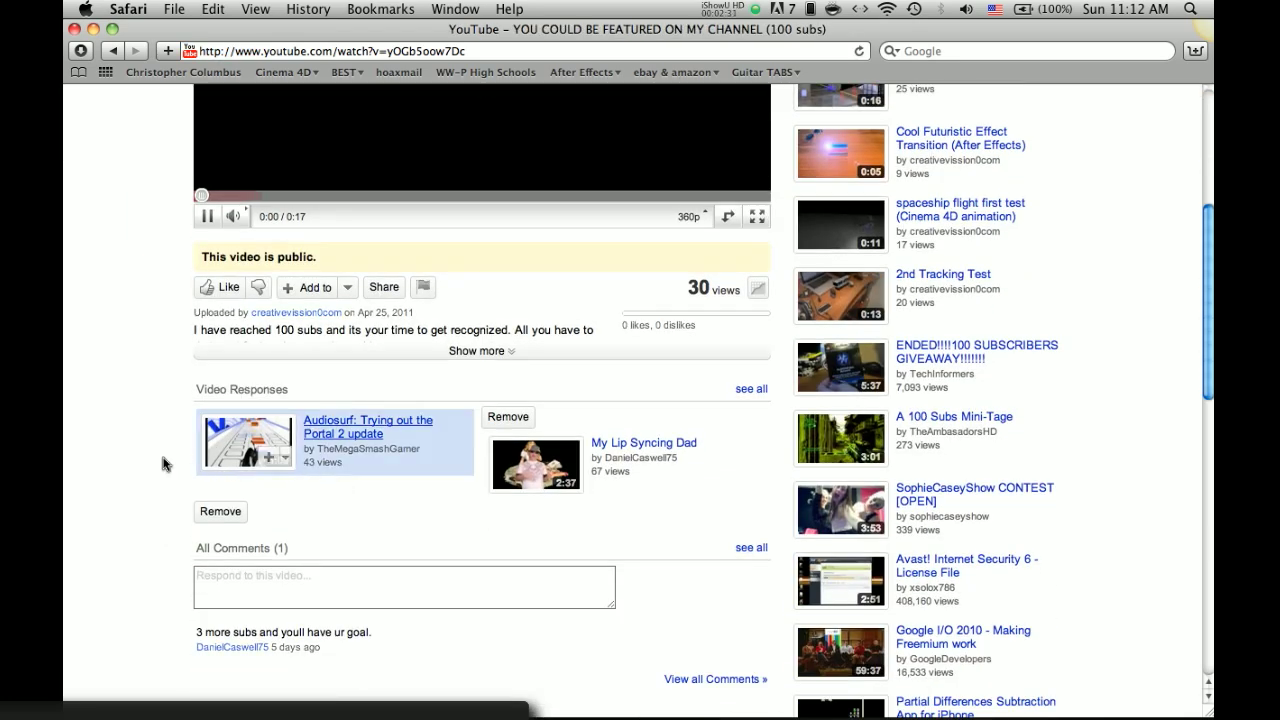
scroll(108, 485, "up", 5)
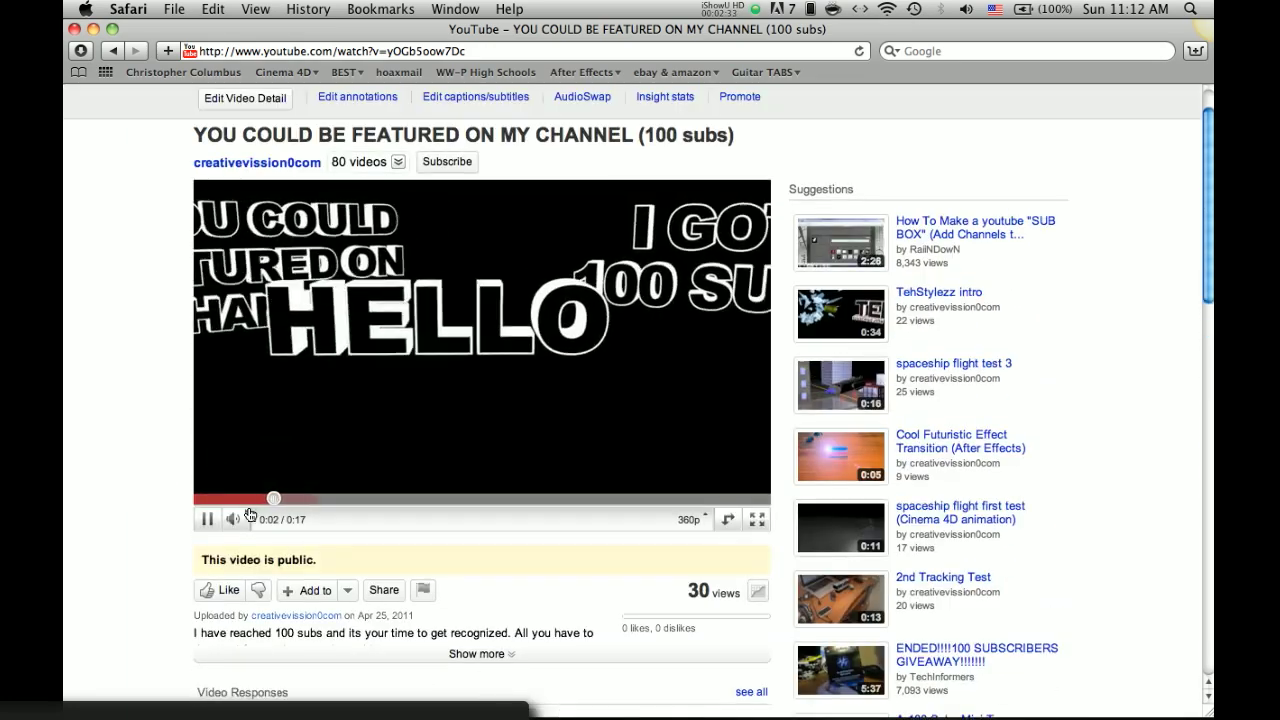
left_click(212, 521)
Click into the comment box, then scroll back up to the paused player.
scroll(134, 543, "down", 4)
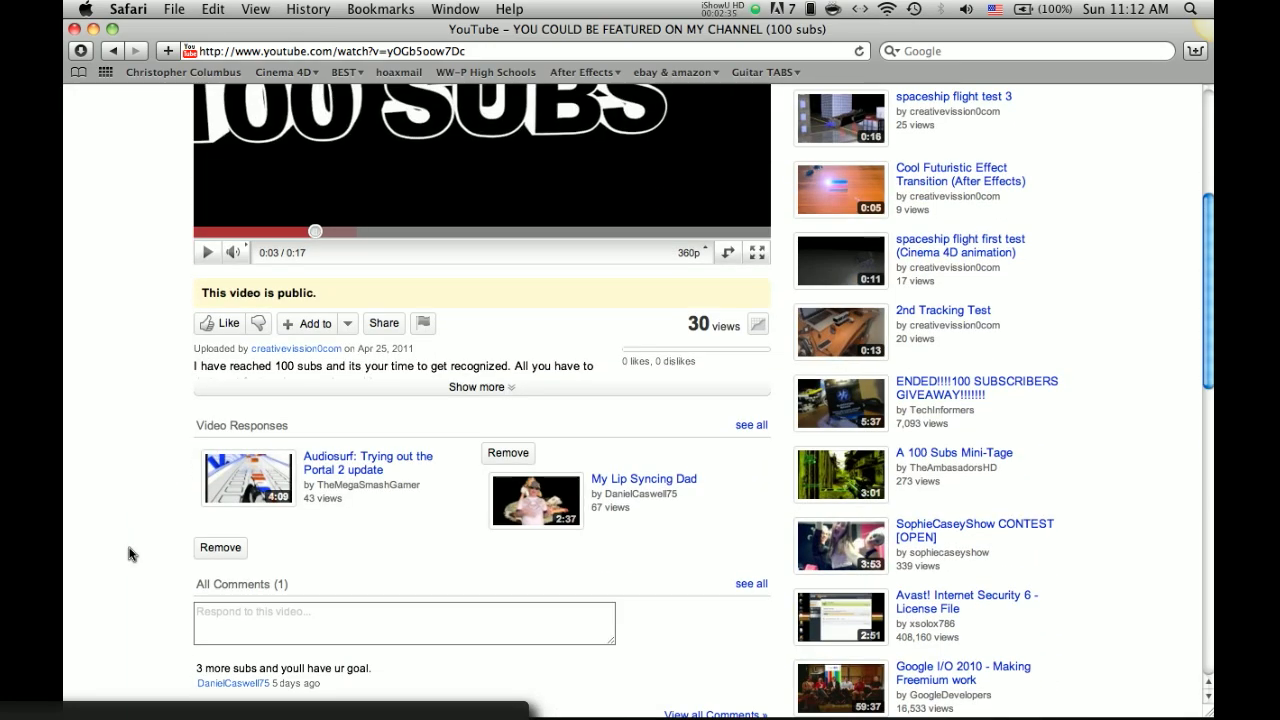
scroll(133, 550, "up", 4)
scroll(301, 588, "down", 5)
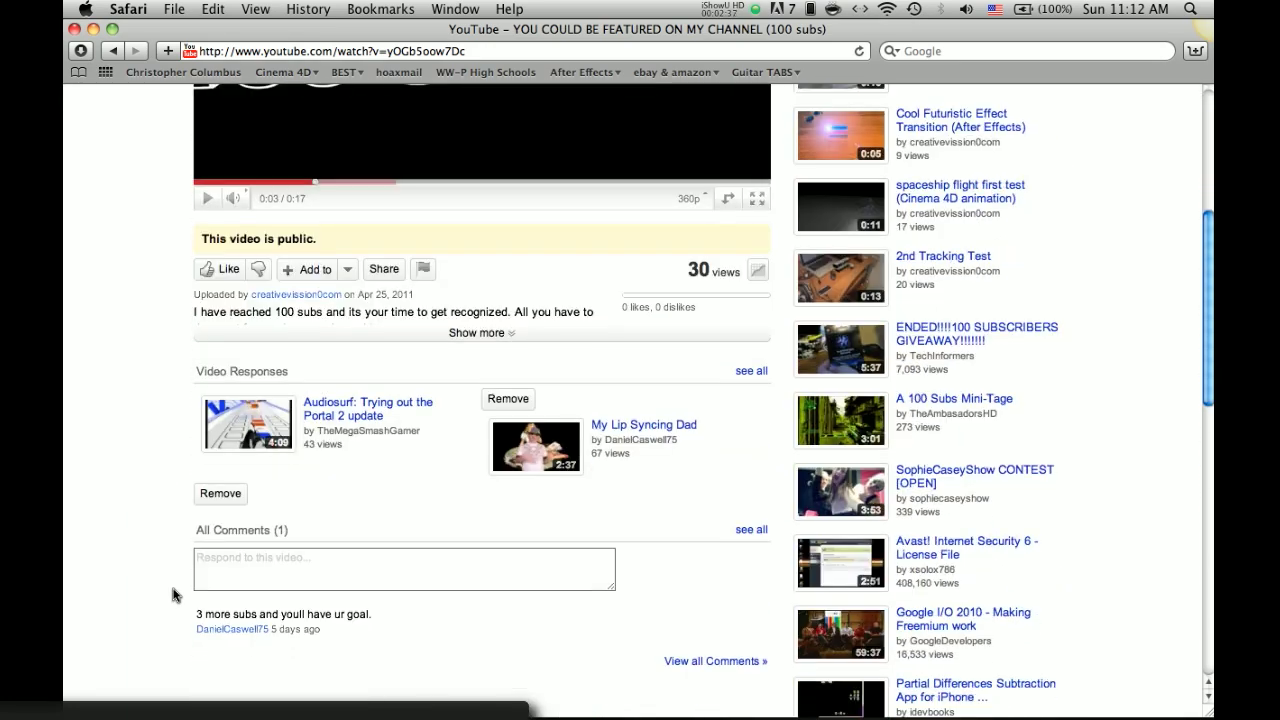
left_click(301, 588)
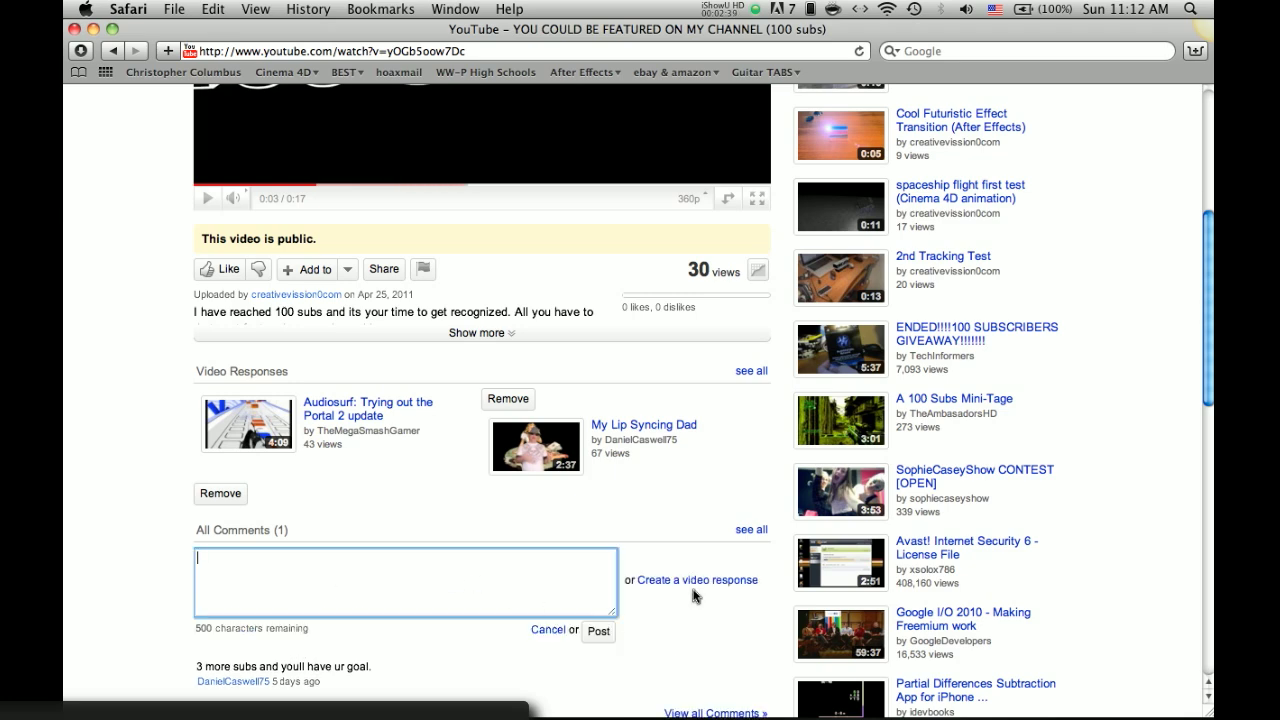
scroll(108, 520, "up", 4)
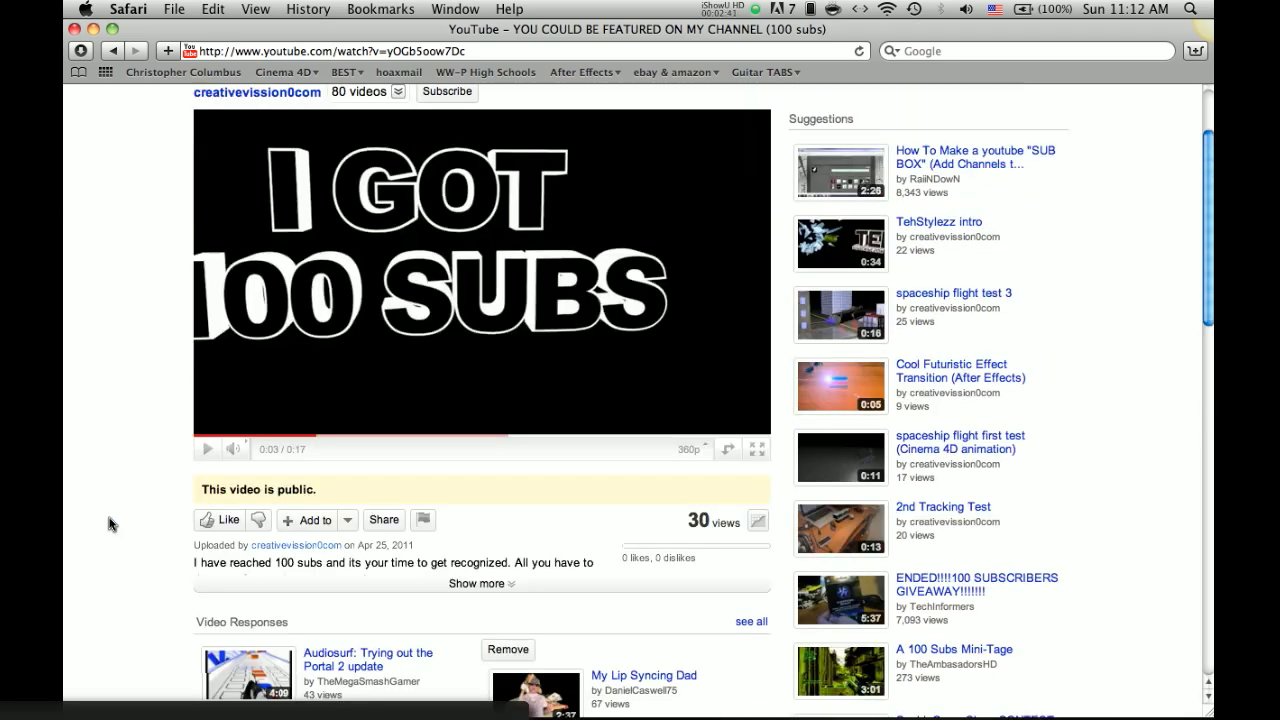
scroll(130, 520, "up", 3)
scroll(168, 490, "down", 3)
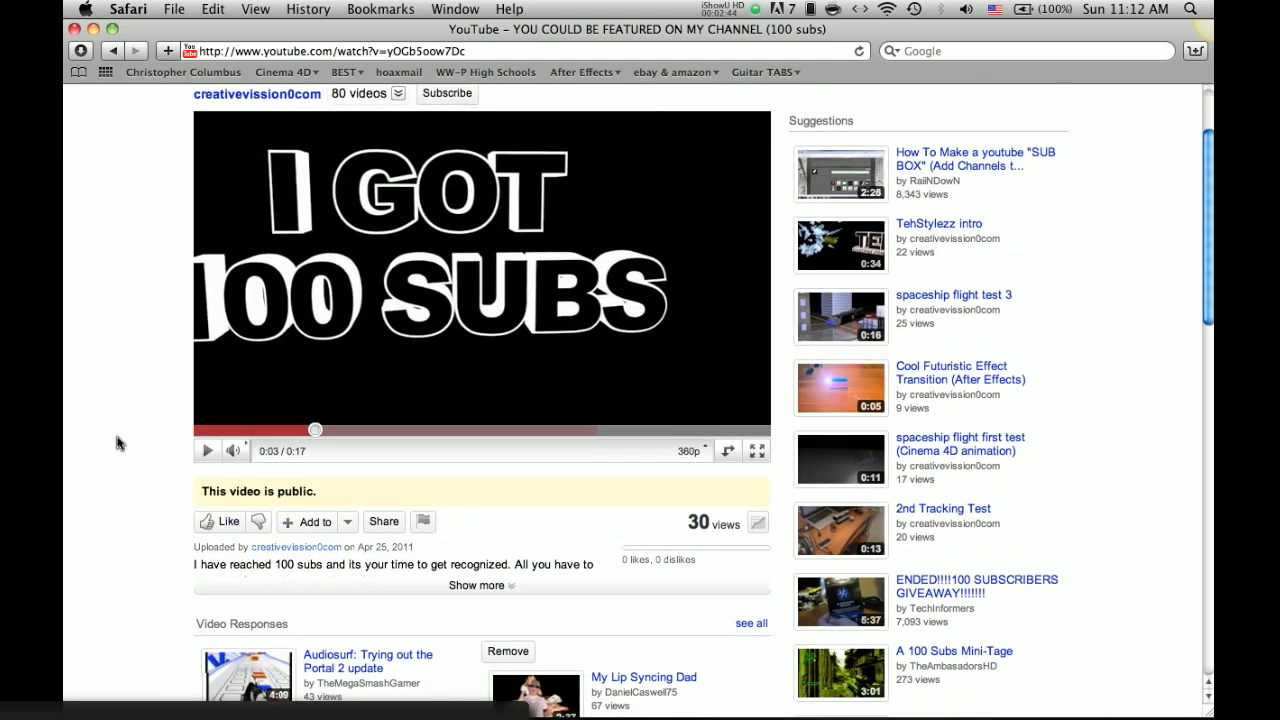
scroll(117, 440, "up", 2)
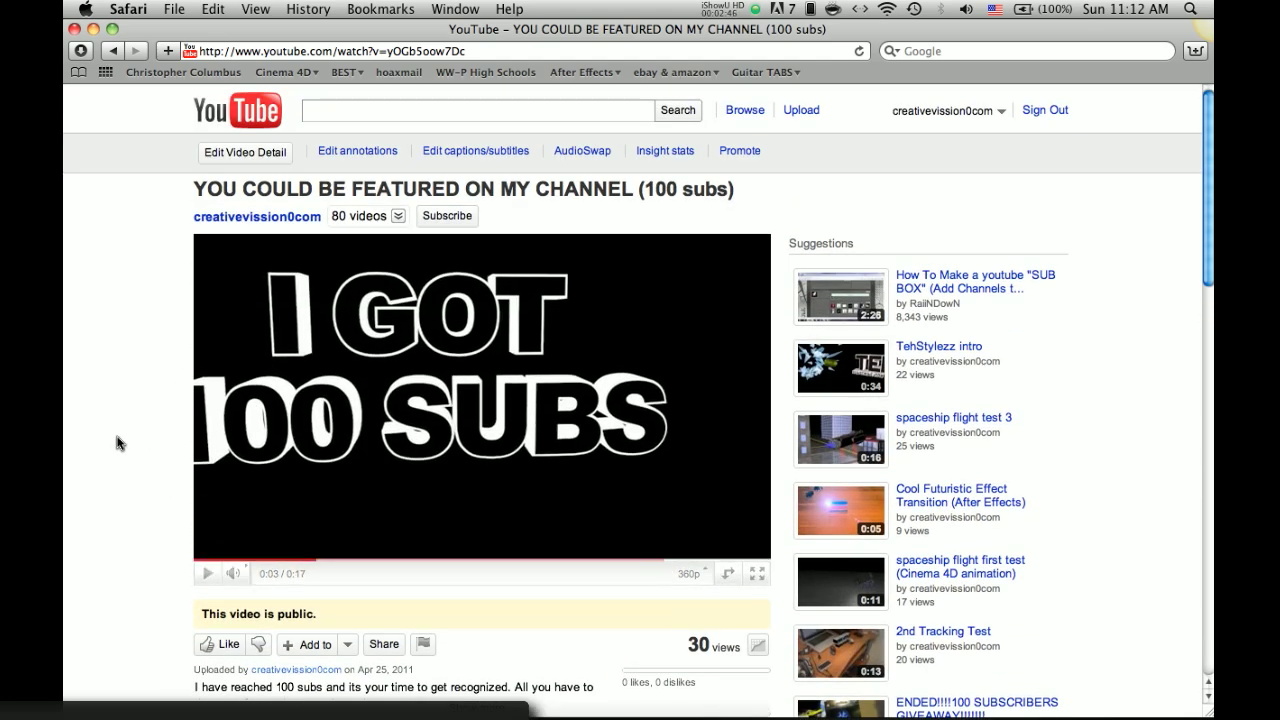
scroll(122, 445, "down", 2)
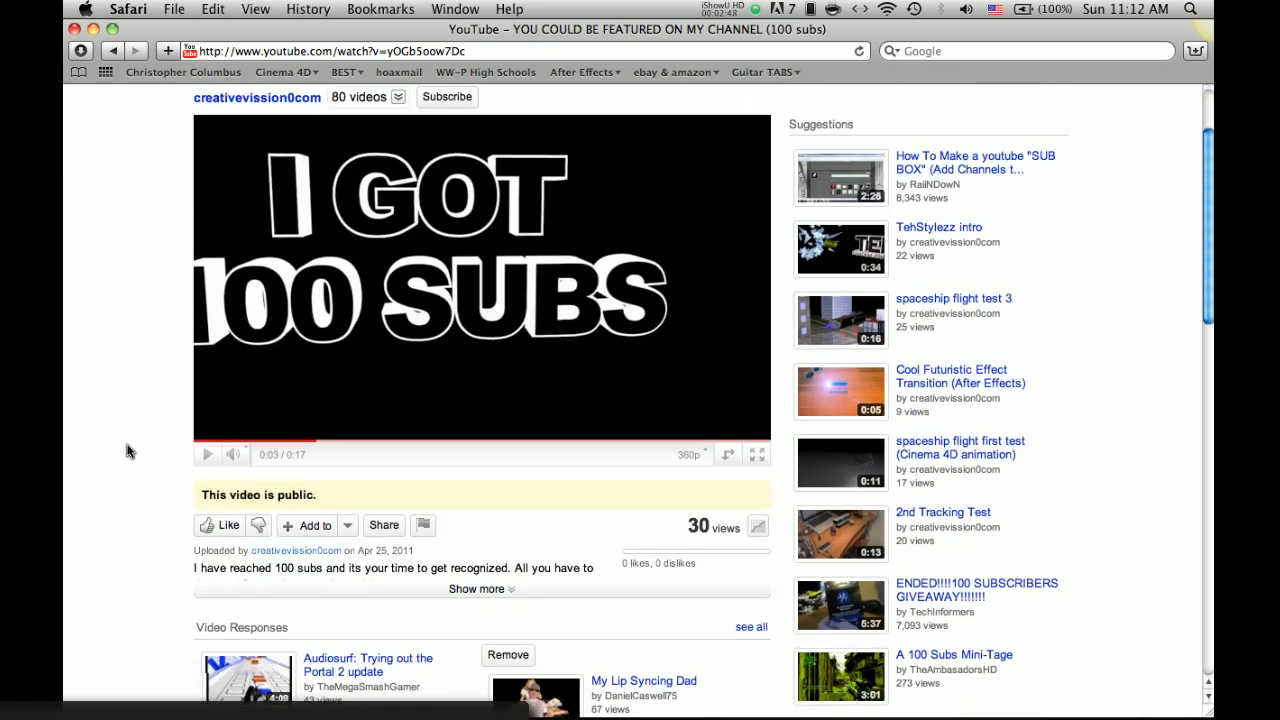
scroll(126, 448, "down", 8)
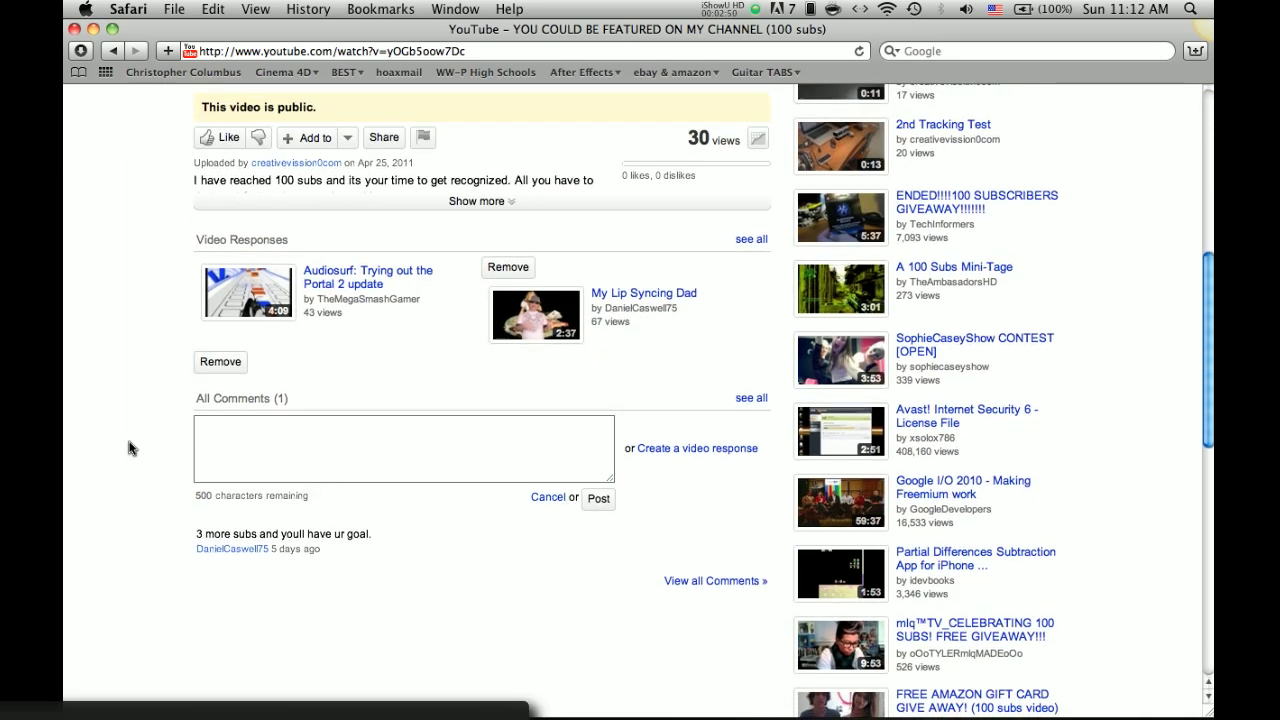
scroll(130, 447, "up", 10)
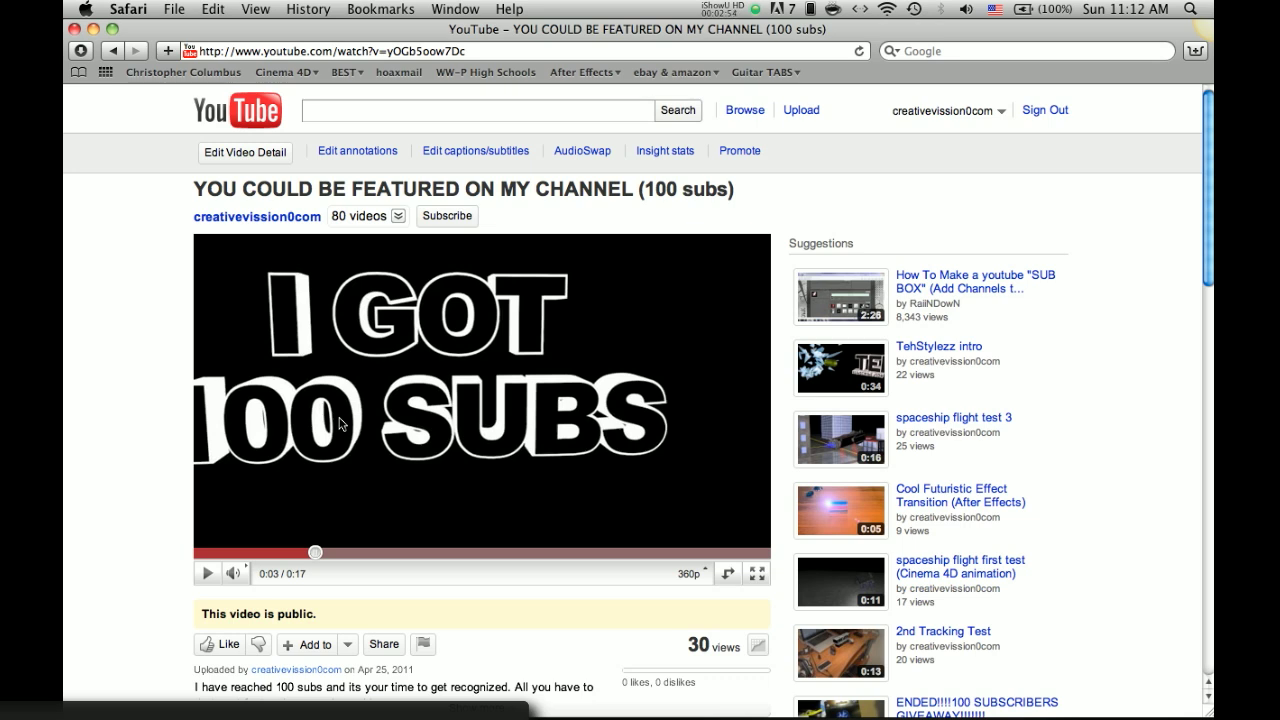
Go to my YouTube channel page, pause its autoplaying video, and close Safari.
left_click(975, 111)
left_click(908, 133)
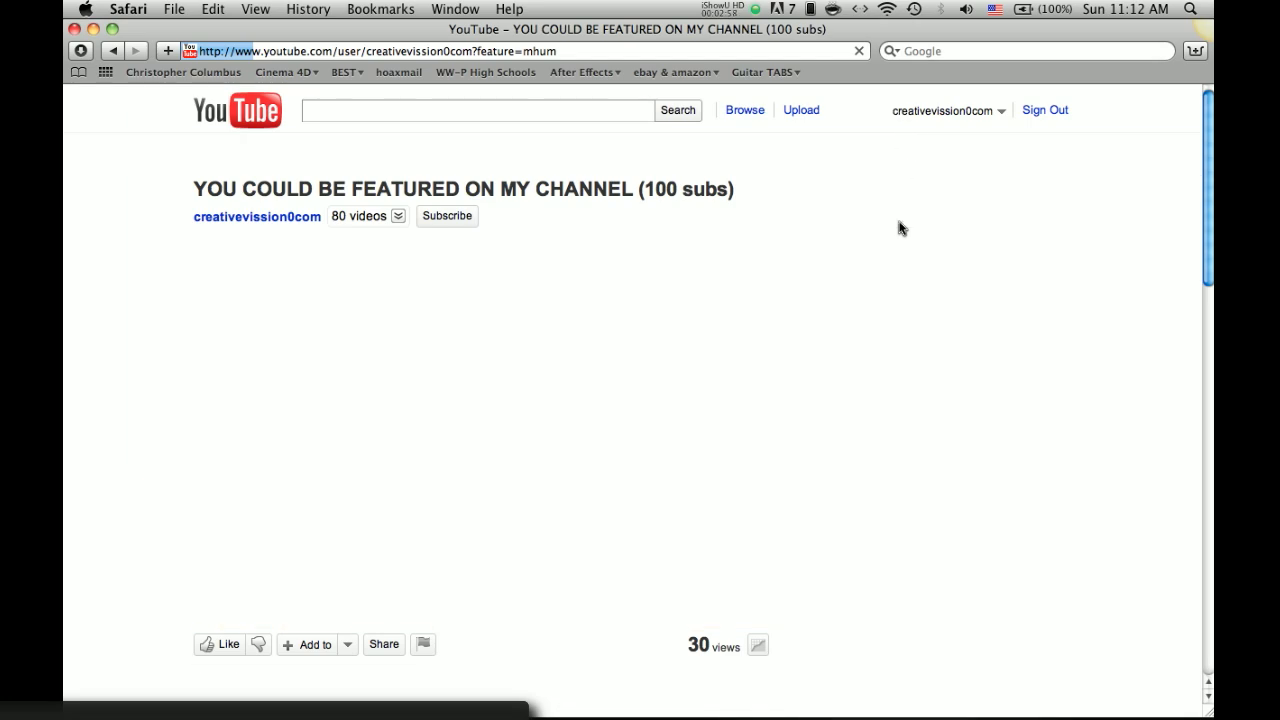
scroll(1083, 447, "down", 8)
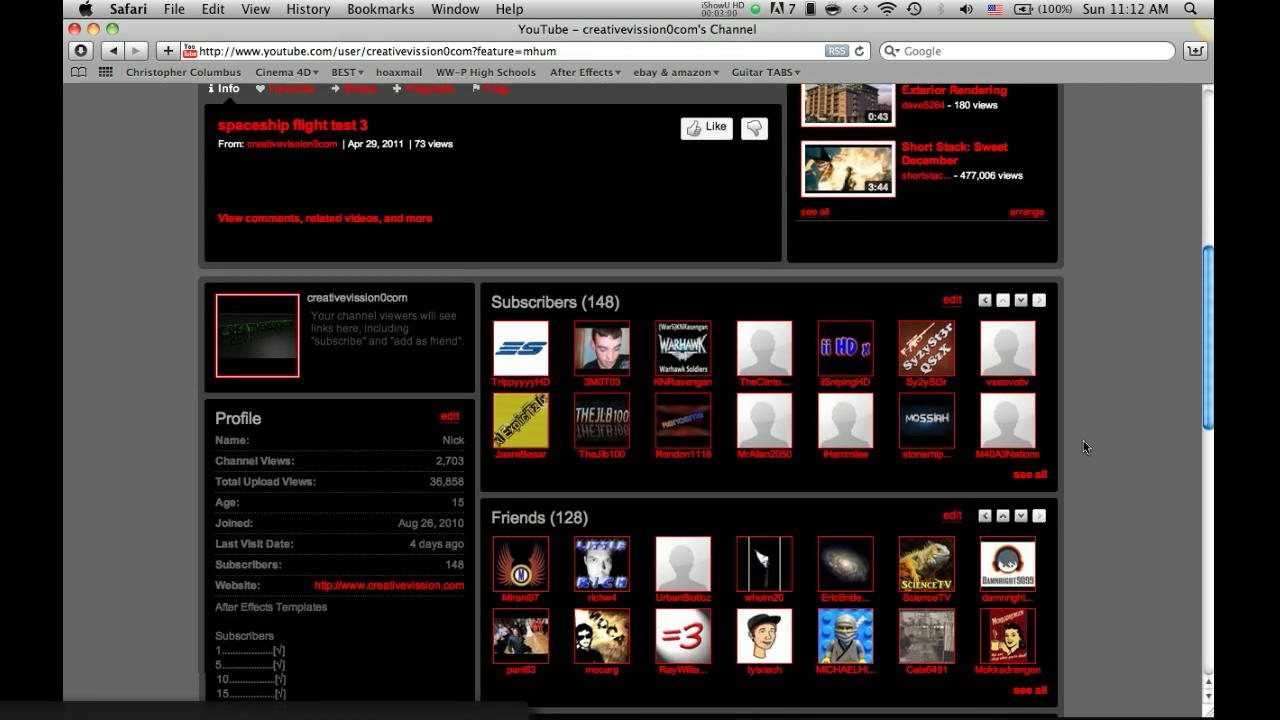
scroll(1083, 447, "up", 2)
scroll(1083, 440, "up", 6)
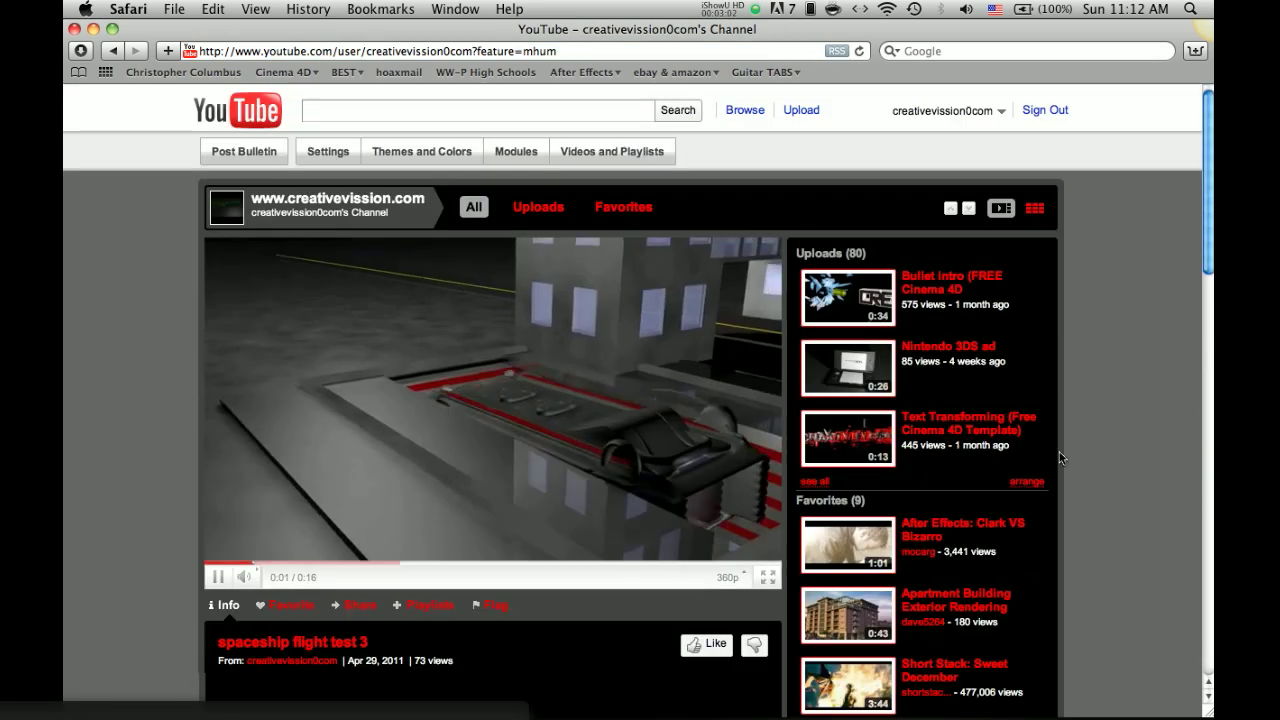
left_click(293, 335)
left_click(73, 29)
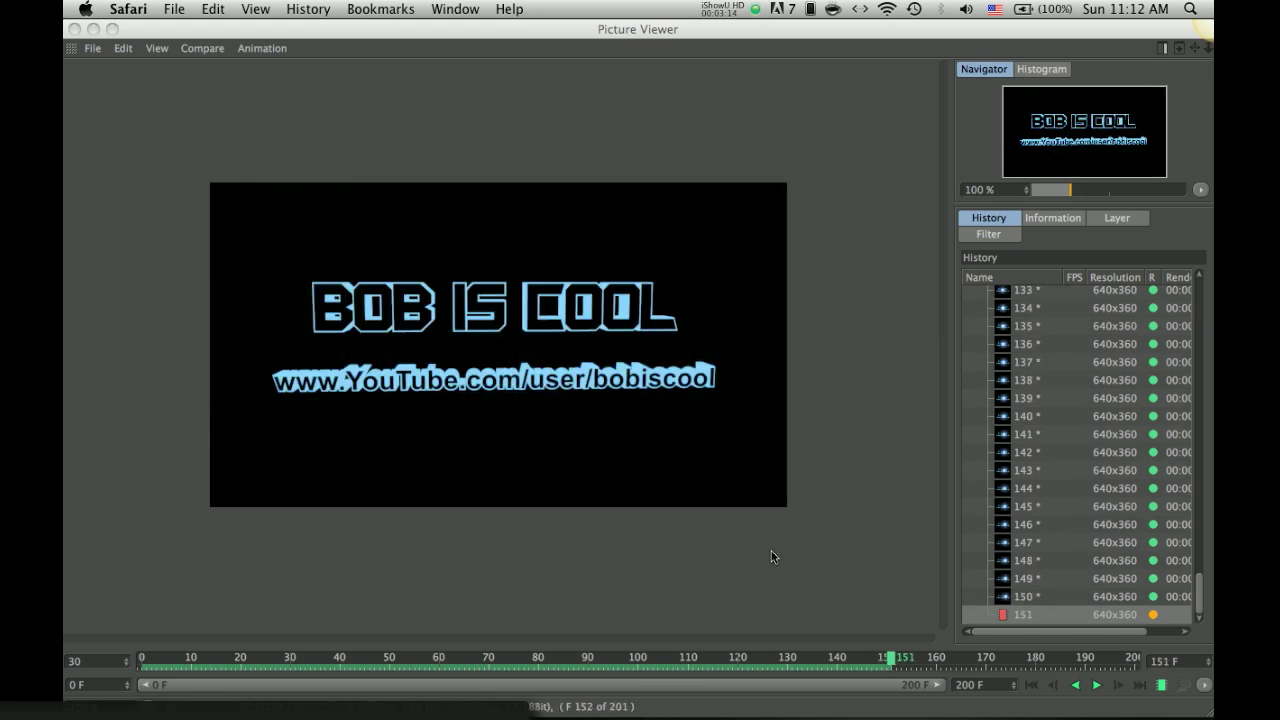
Bring Cinema 4D forward and play the rendered BOB IS COOL animation in the Picture Viewer.
left_click(1097, 686)
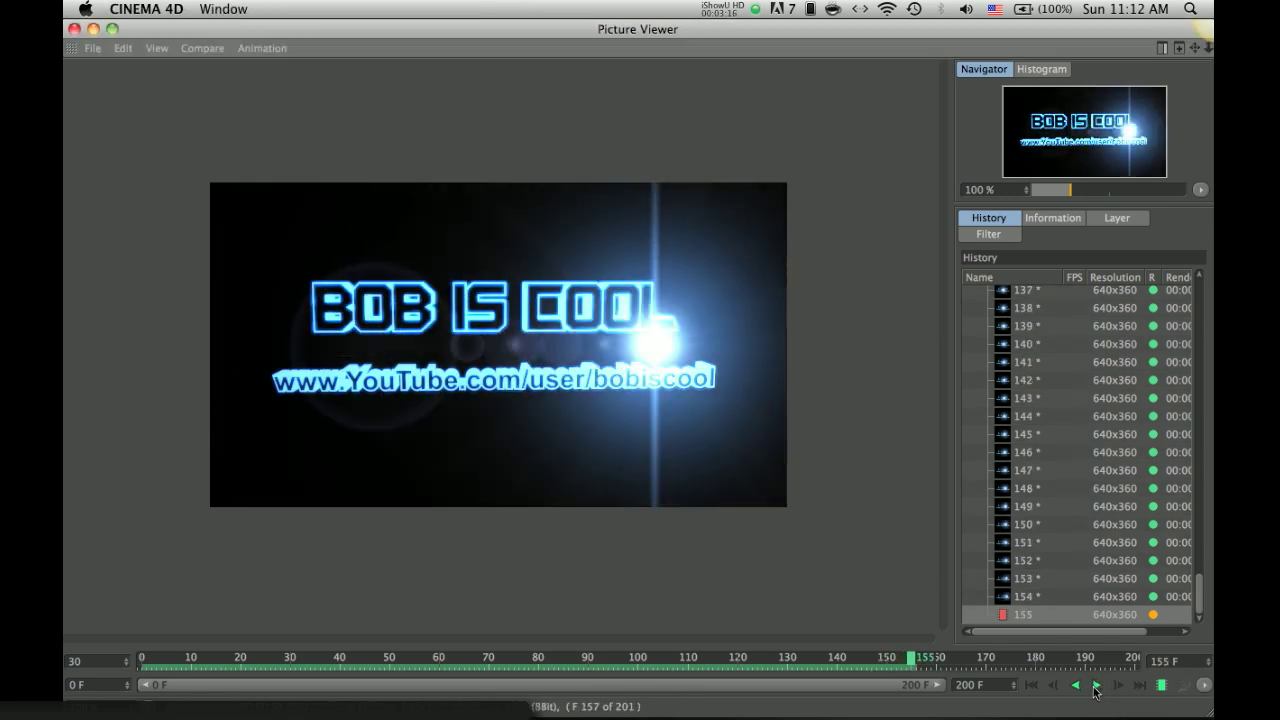
left_click(1097, 686)
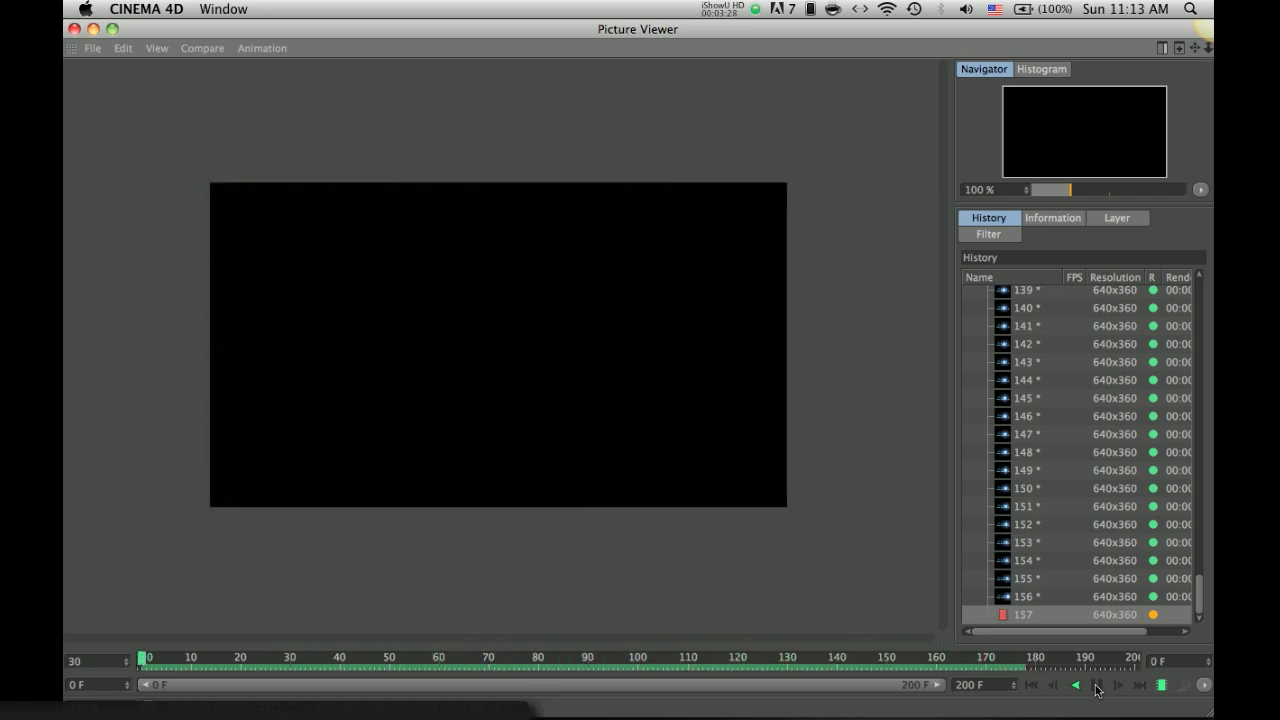
Close the Picture Viewer, confirming Yes to stop the external renderer.
left_click(74, 29)
left_click(774, 271)
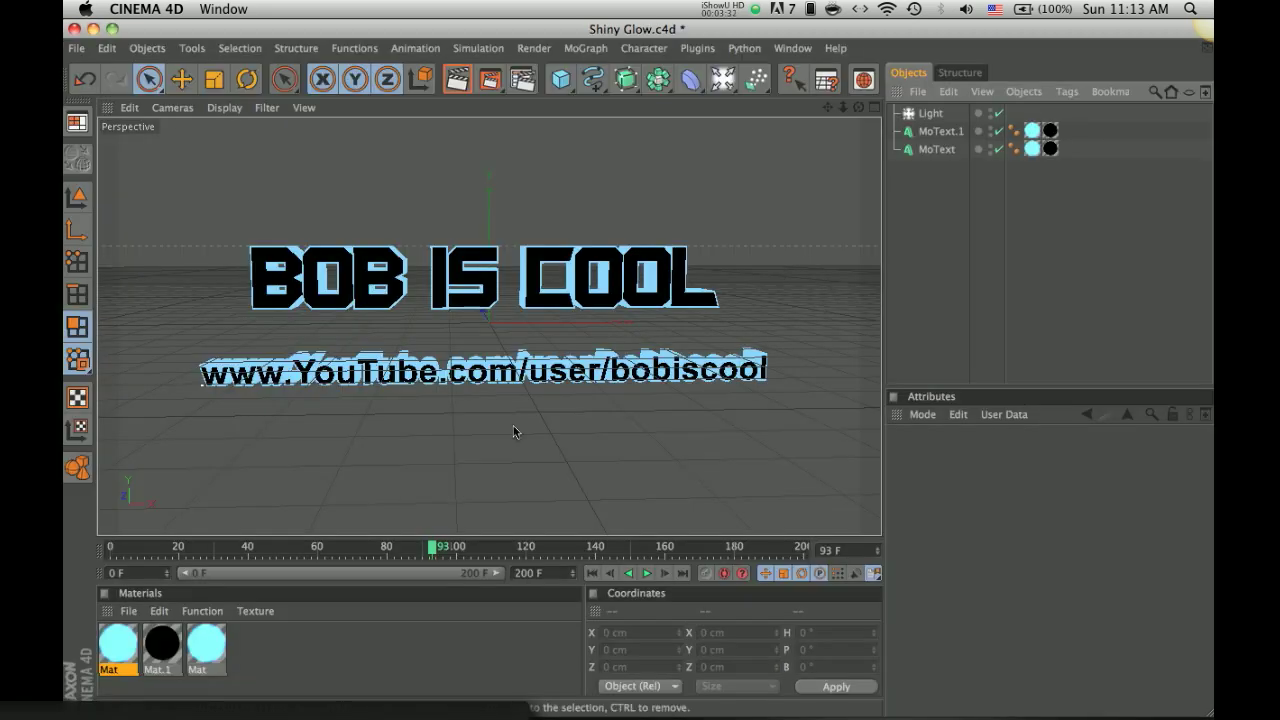